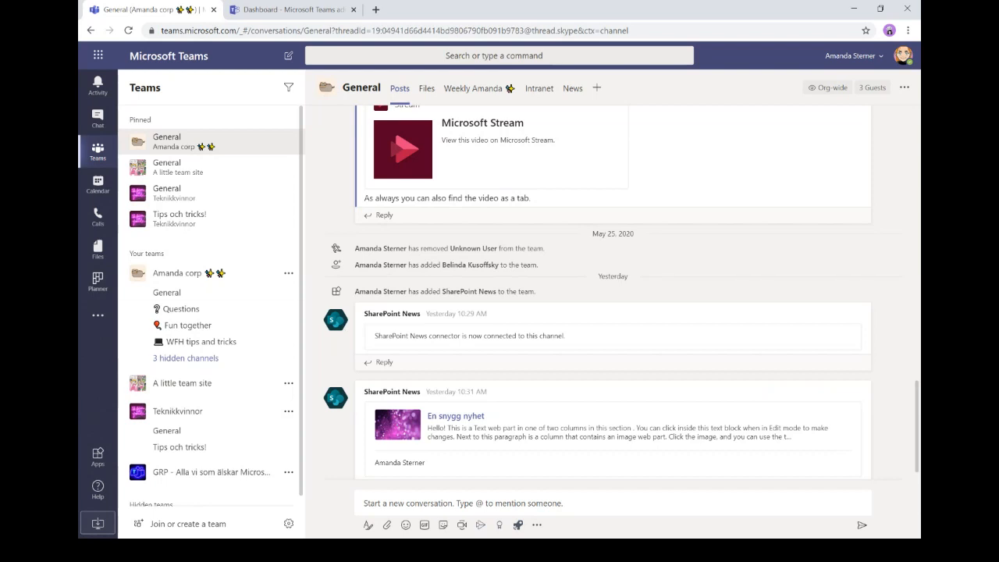
- Launch Shifts from the more added apps list to show the June 2020 schedule
click(98, 316)
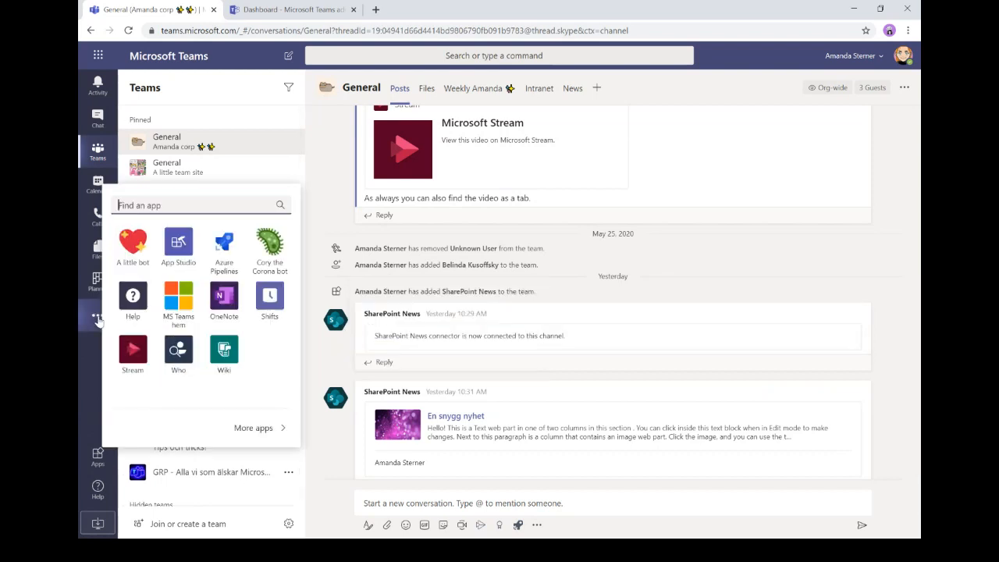
click(266, 301)
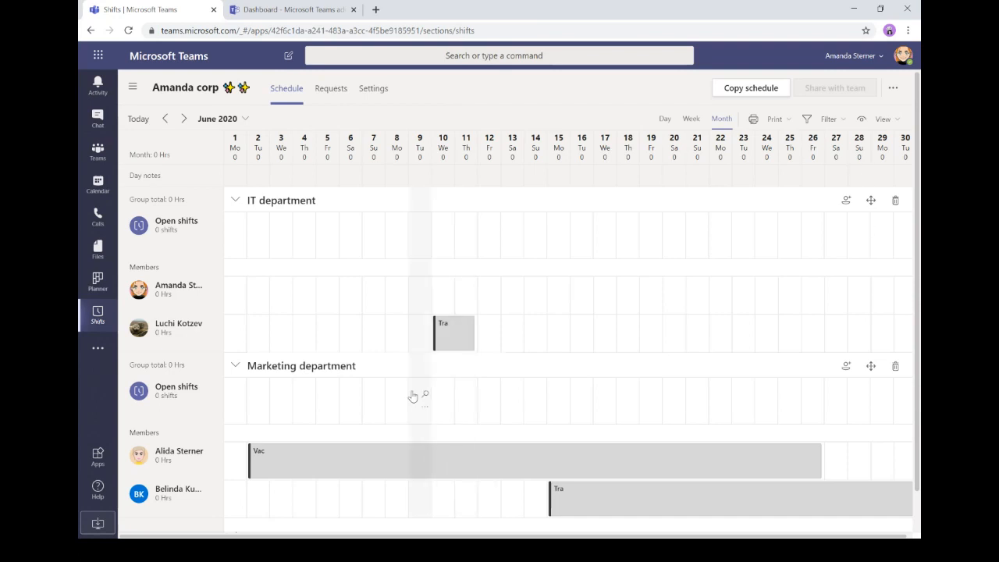
- From the All schedules list, start creating a new team schedule
click(134, 89)
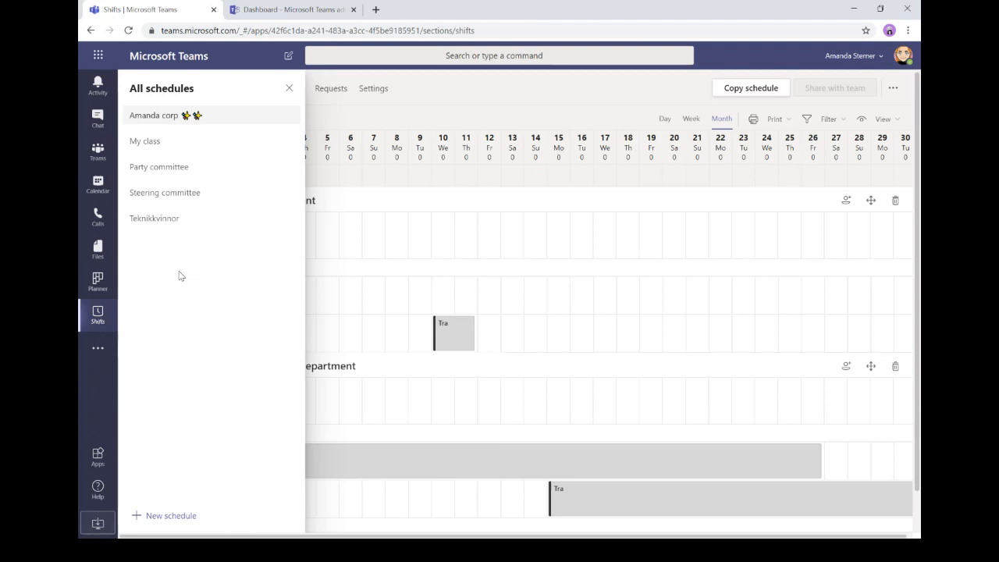
click(177, 521)
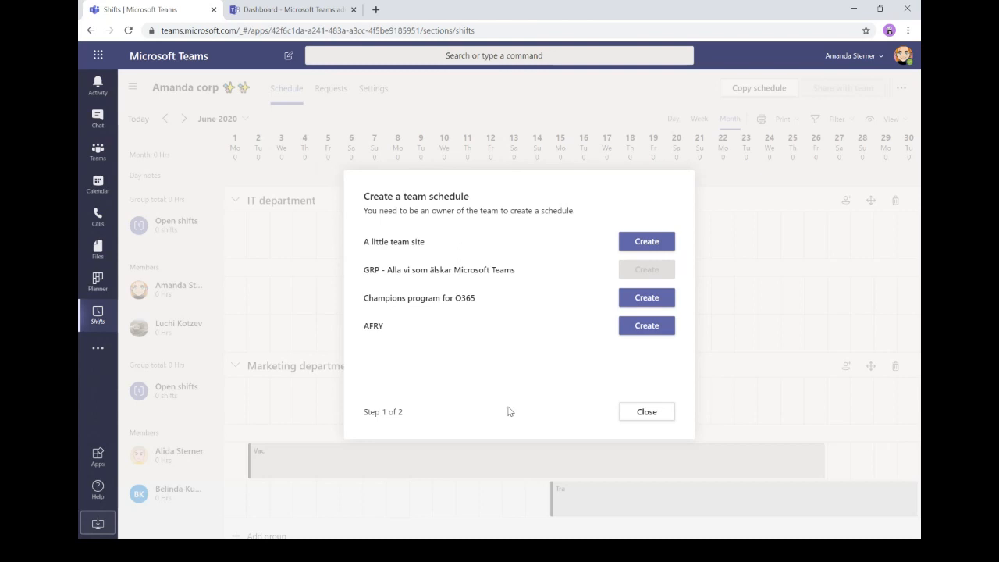
- Create A little team site's schedule with the UTC+01:00 Stockholm time zone
click(643, 246)
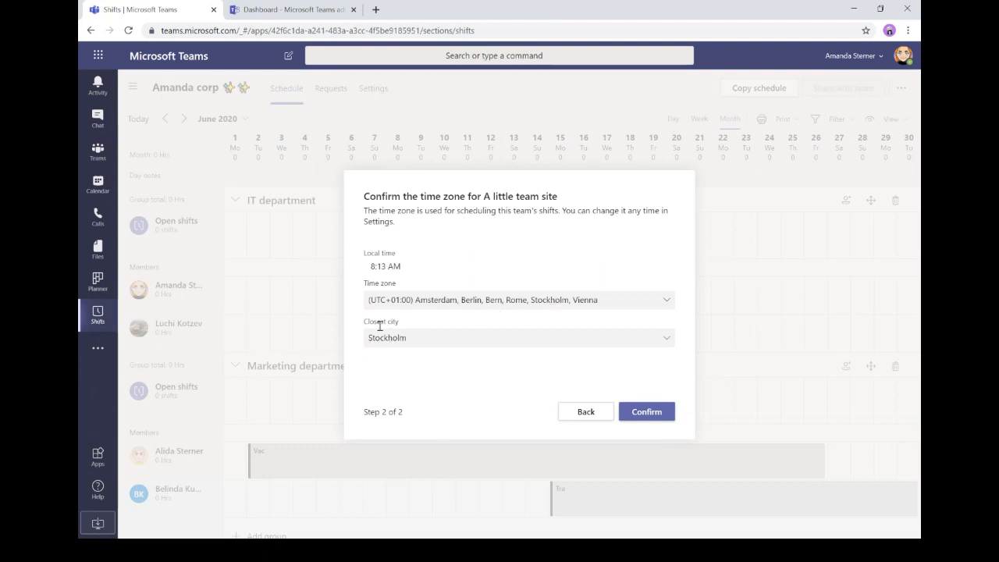
click(645, 414)
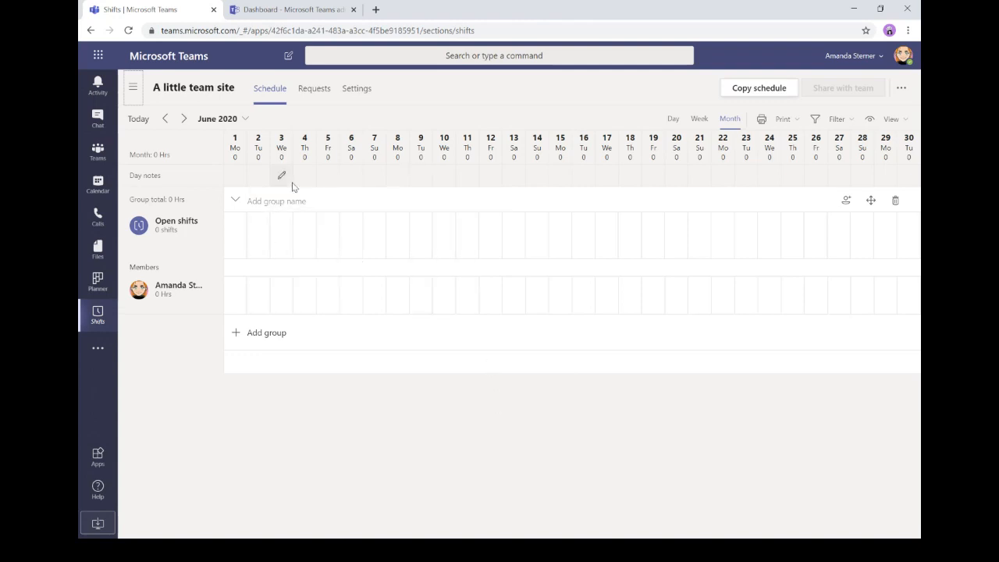
- Check the June 2020 date picker without changing month, then go to the schedule's Settings
click(241, 119)
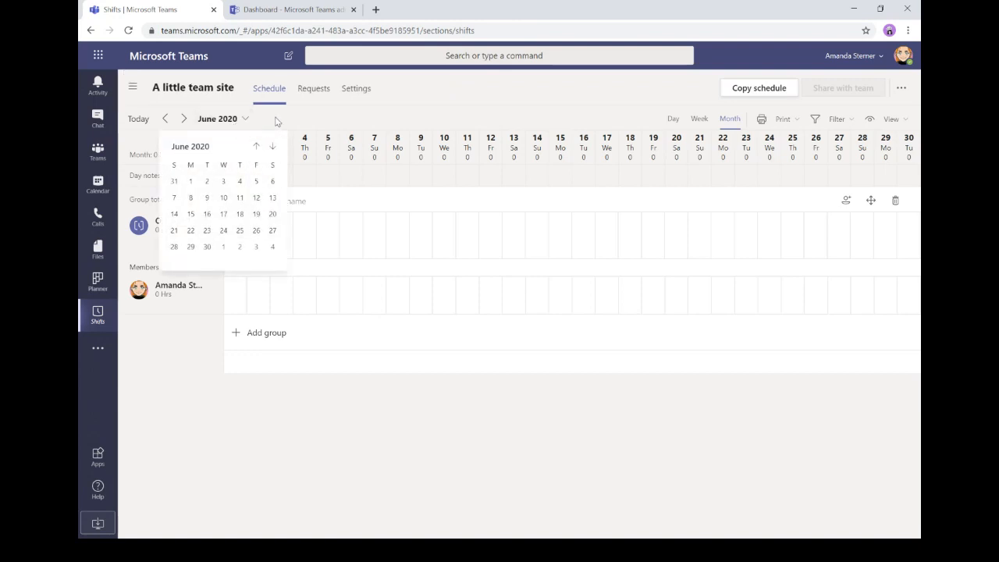
click(276, 121)
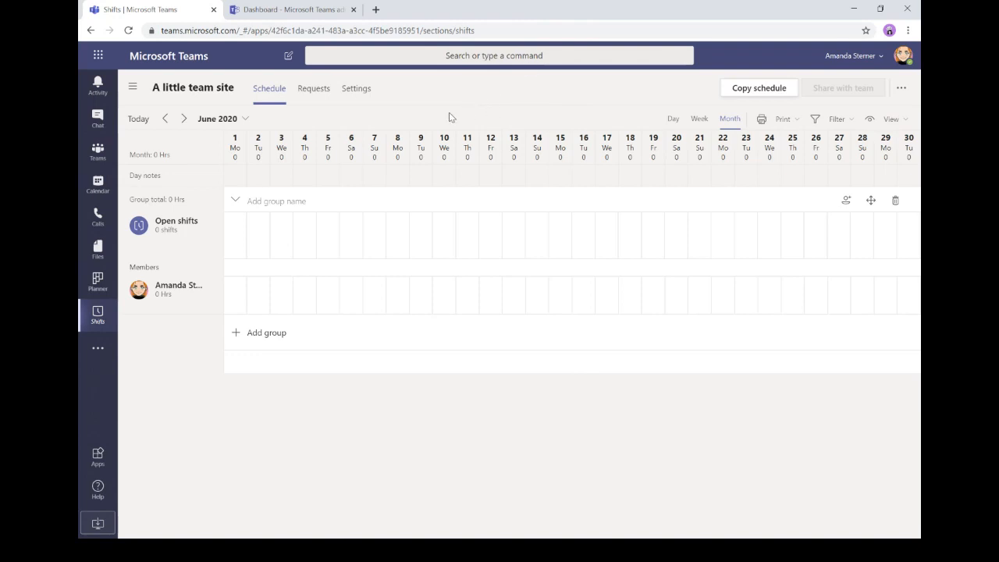
click(347, 92)
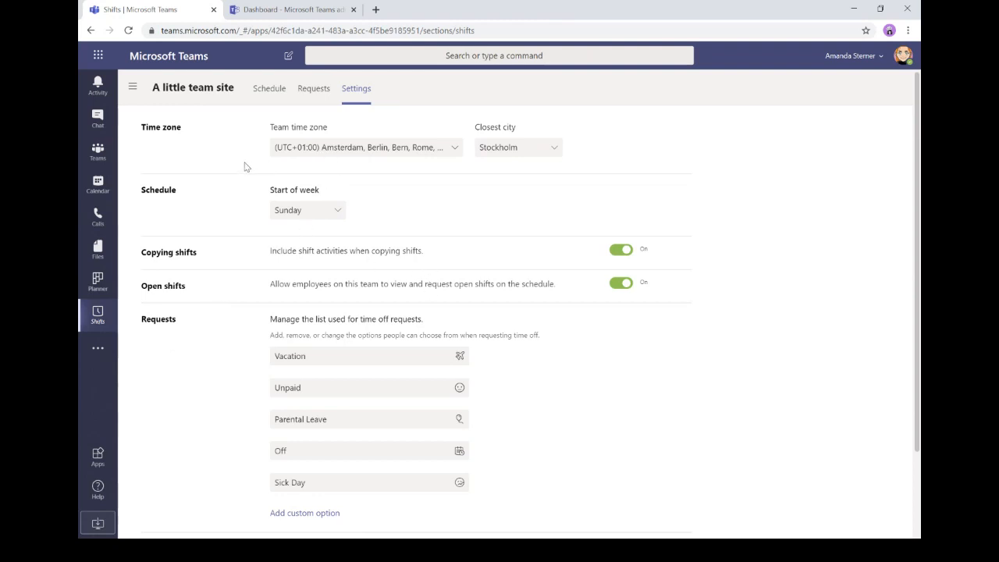
- Start weeks on Monday and turn off activity copying with shifts and open shifts
click(305, 212)
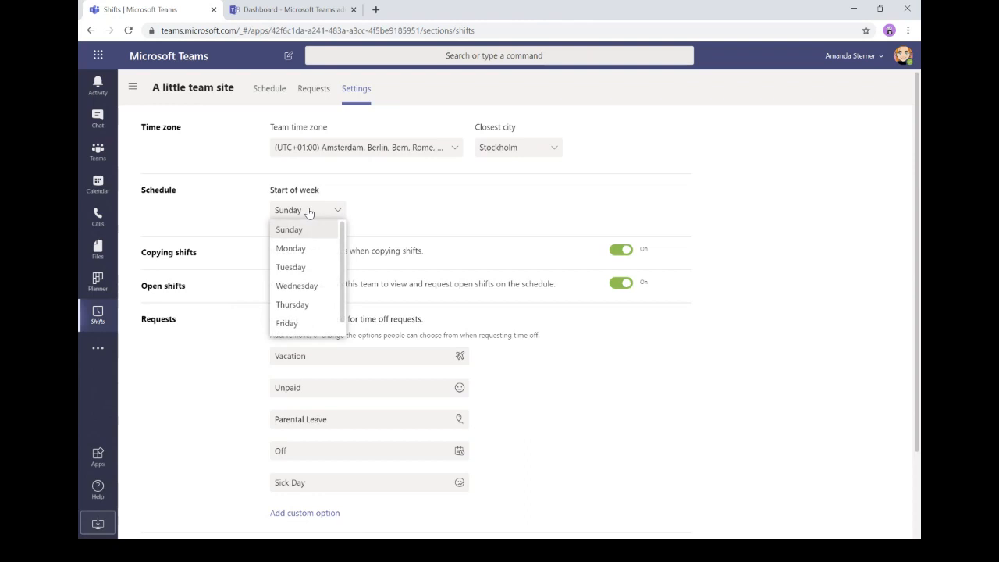
click(291, 250)
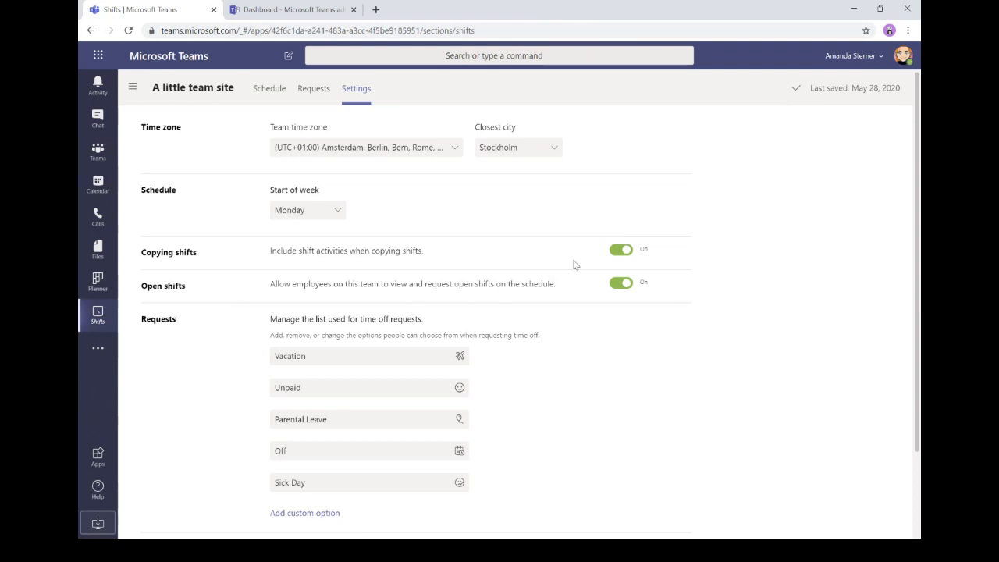
click(621, 250)
click(619, 285)
- Delete the Parental Leave, Sick Day, Unpaid and Off time-off reasons, leaving Vacation
scroll(366, 285, down, 1)
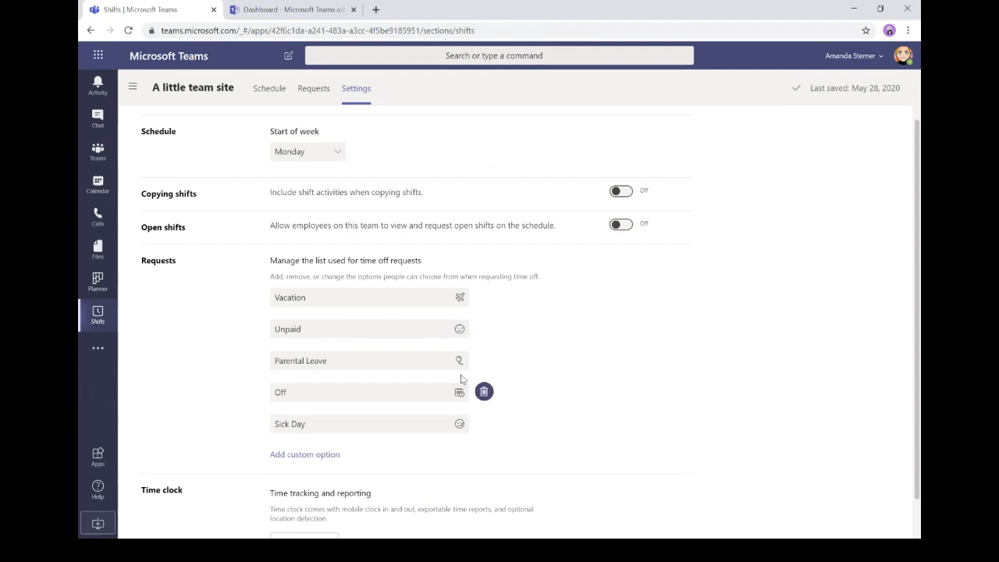
mouse_move(484, 363)
click(484, 362)
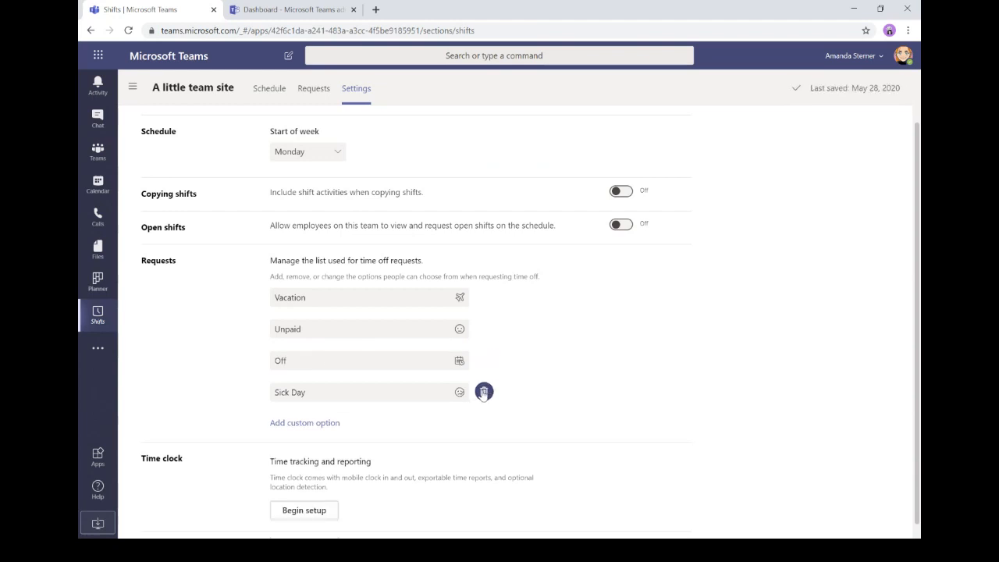
click(484, 393)
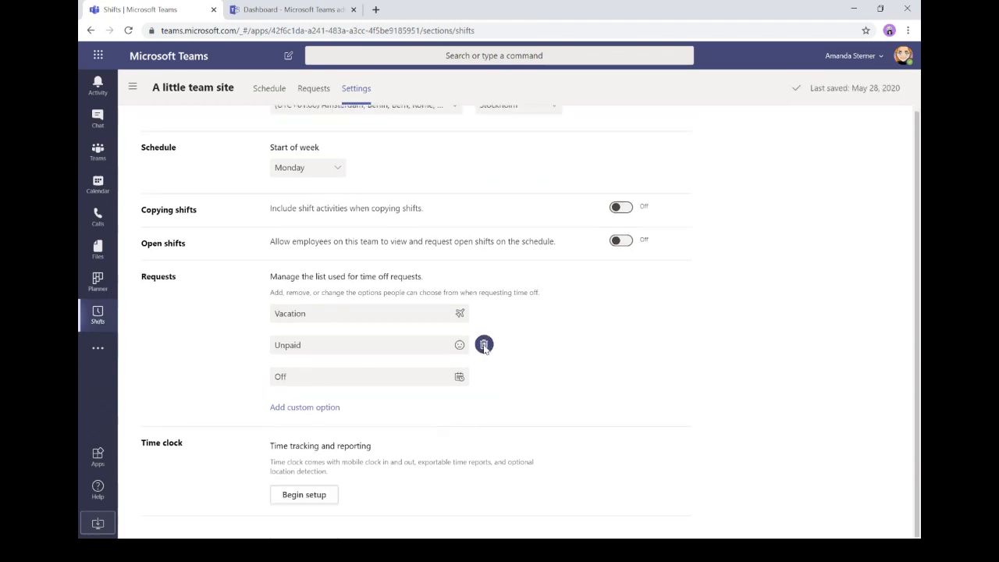
click(484, 345)
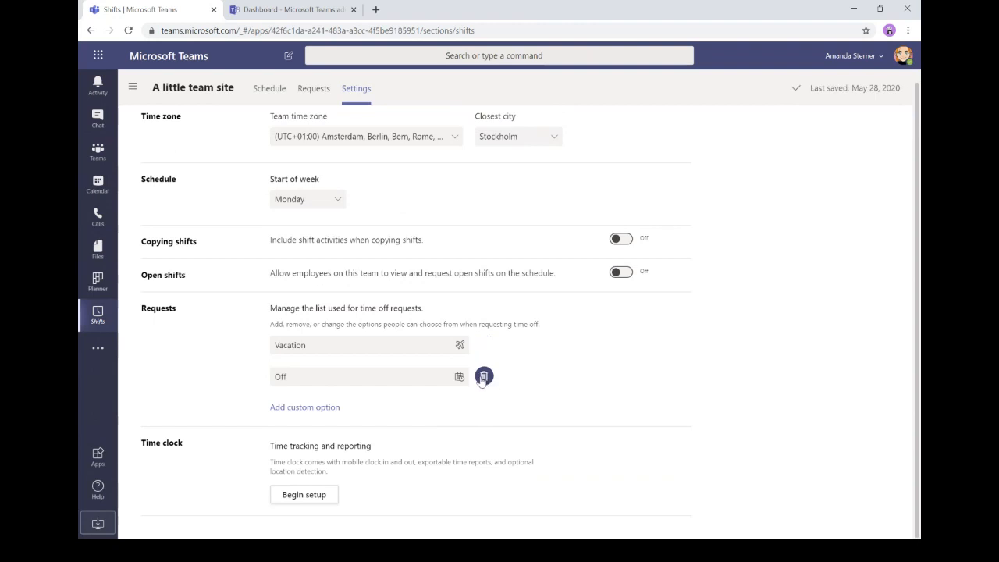
click(483, 378)
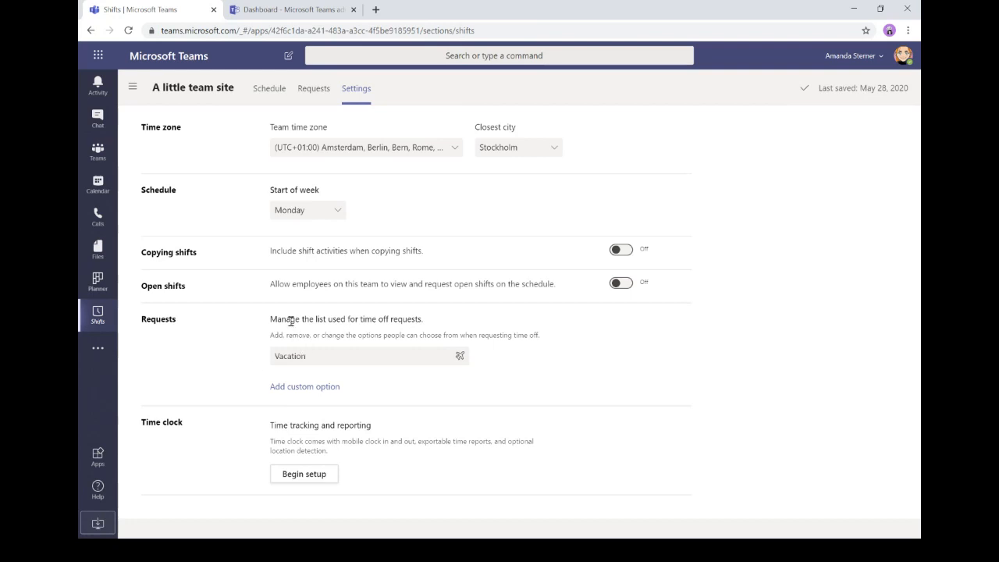
- Add a custom time-off reason 'Conference' with a book icon
click(317, 388)
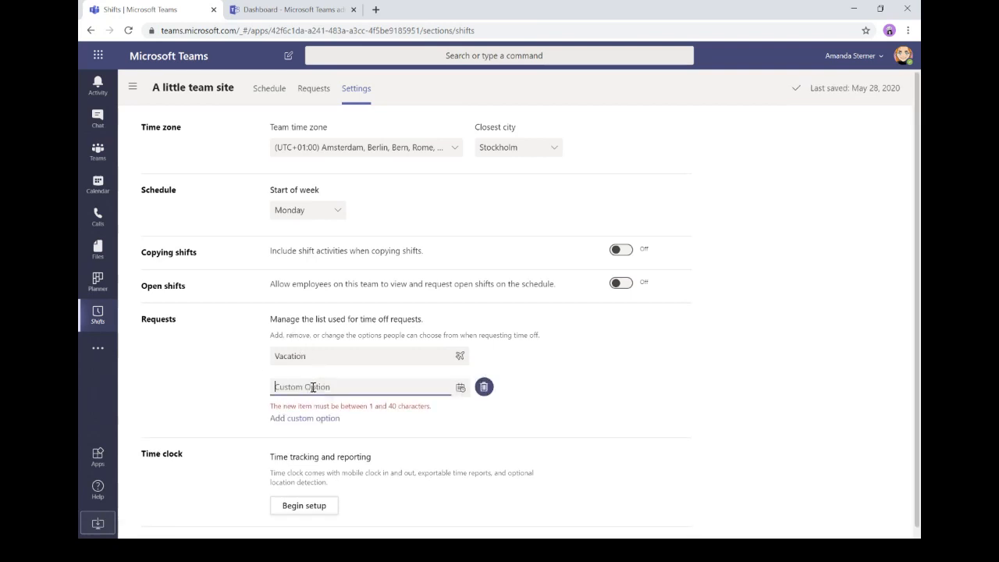
text(Conference)
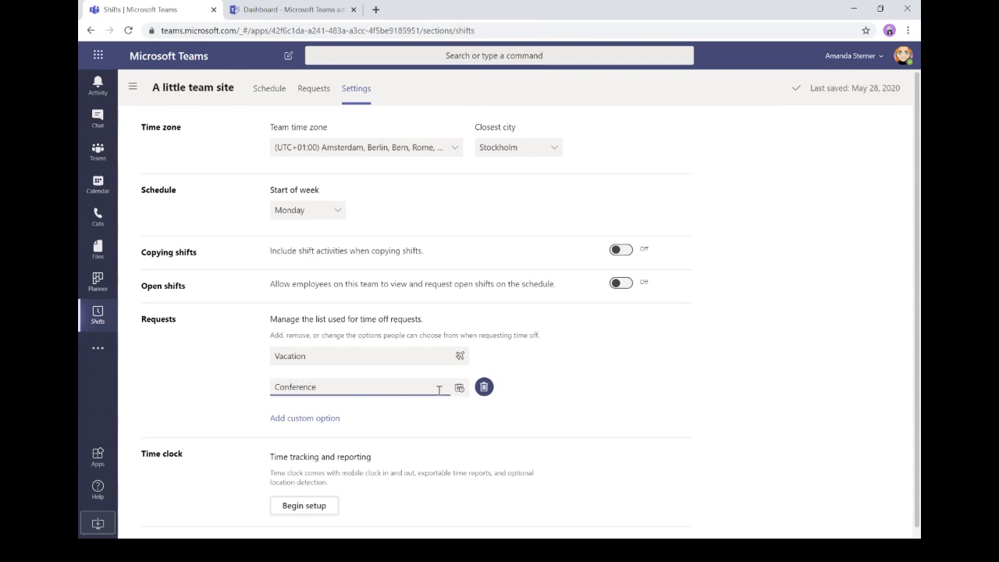
click(459, 390)
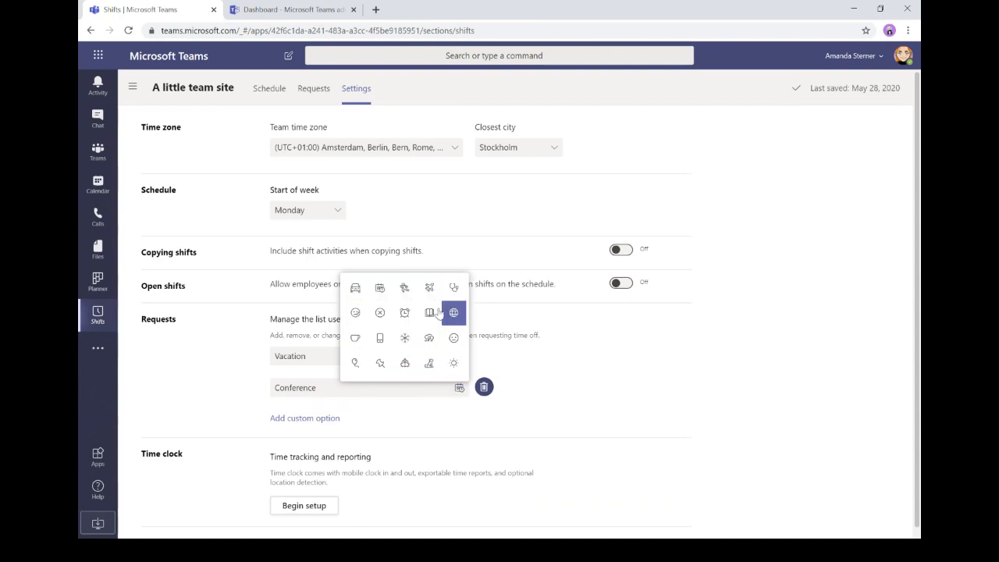
click(429, 314)
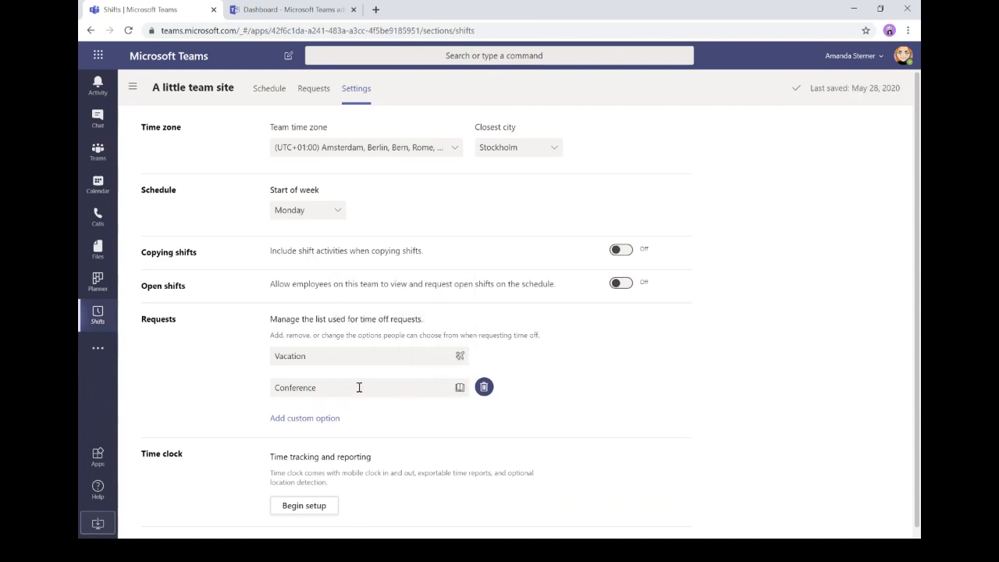
- Add a custom time-off reason 'Training' with a sun icon
click(312, 420)
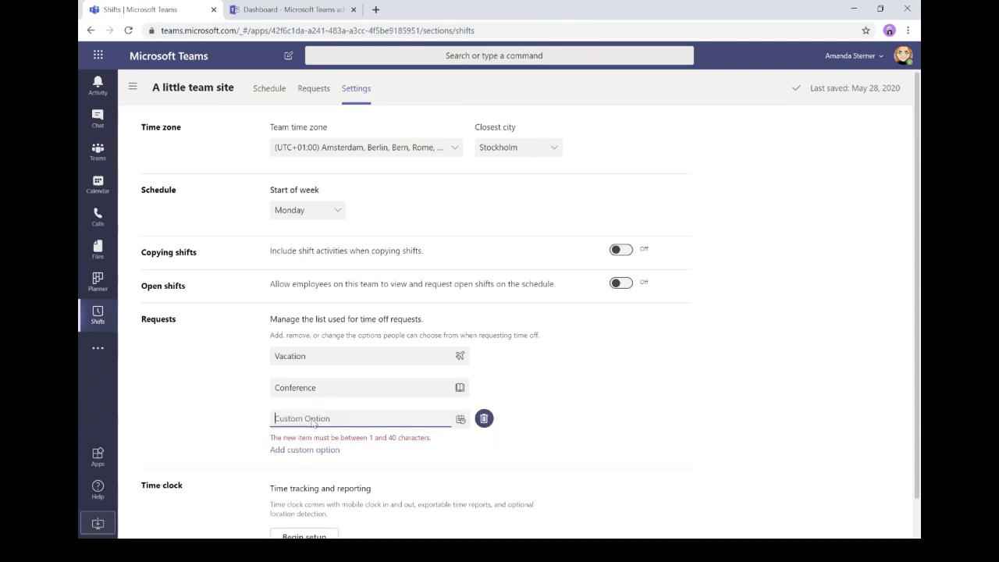
text(Training)
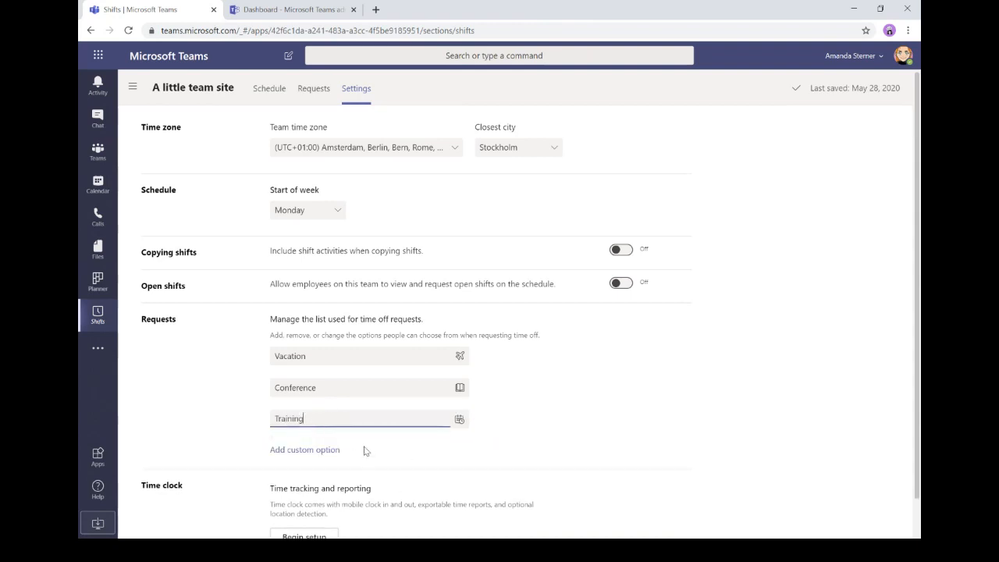
click(460, 419)
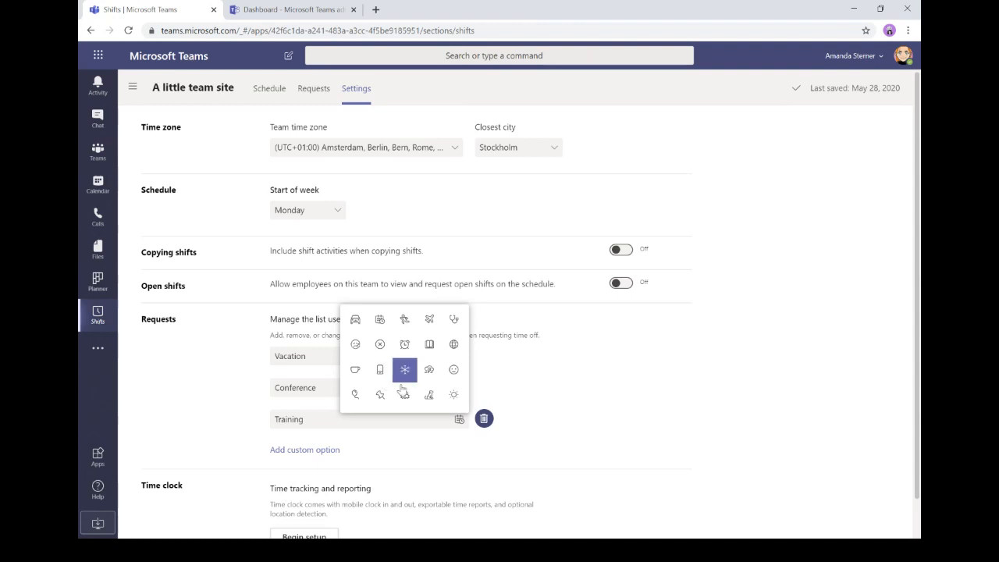
click(448, 398)
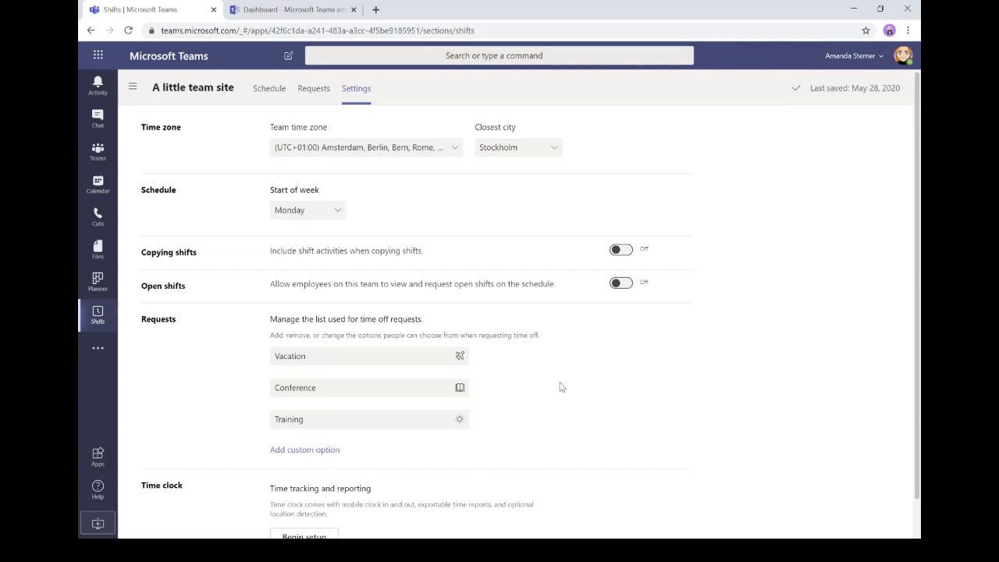
scroll(551, 390, down, 1)
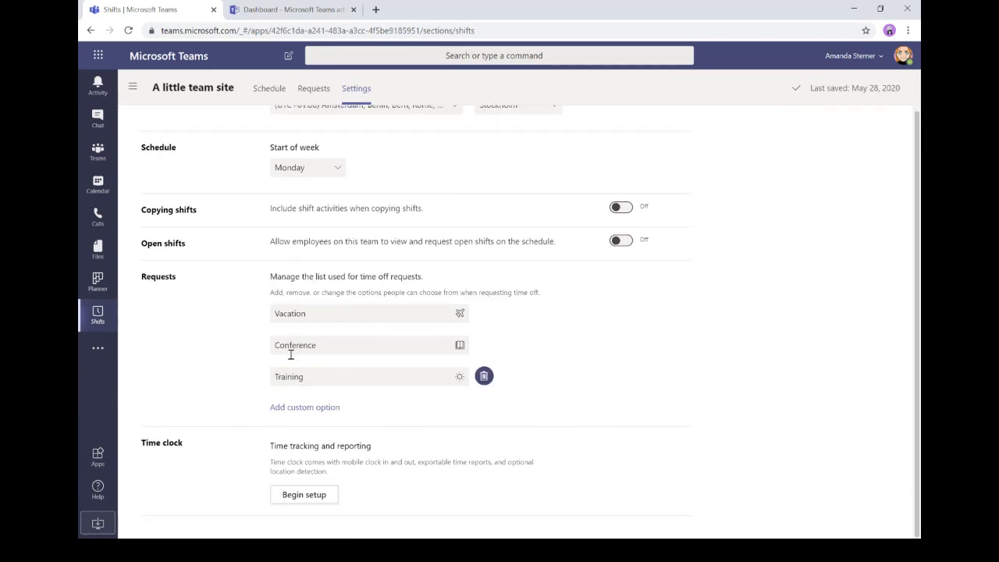
scroll(304, 360, up, 1)
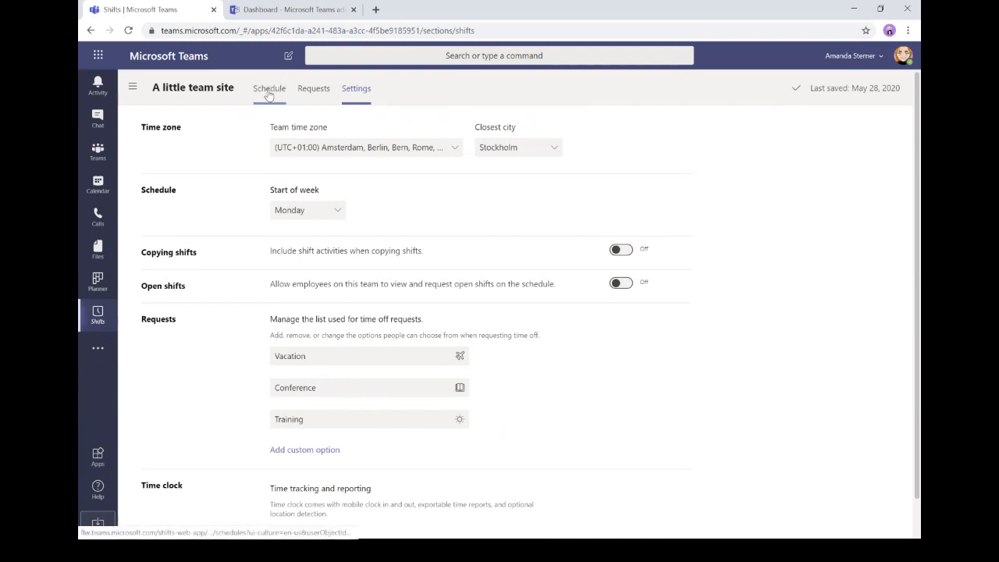
scroll(505, 375, down, 1)
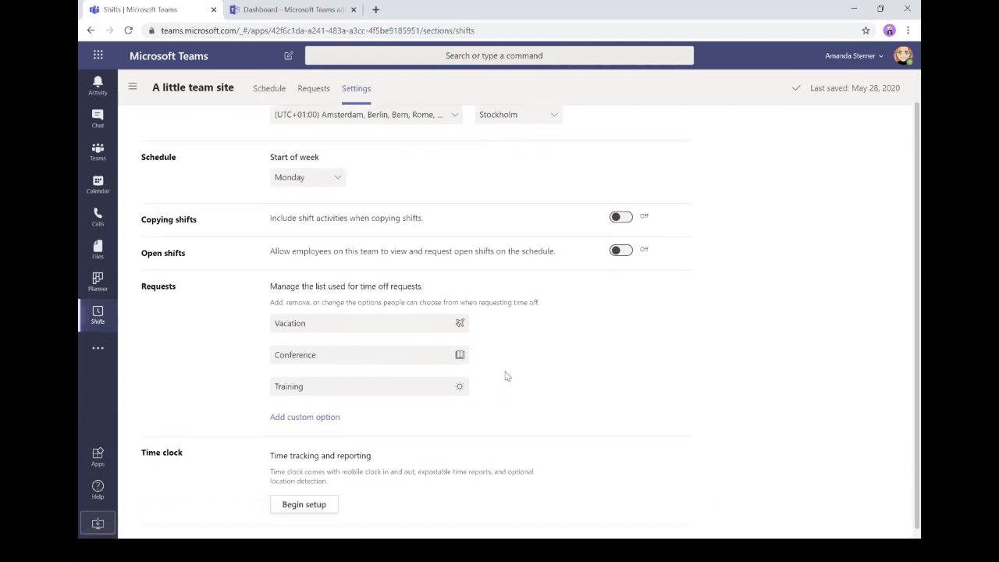
mouse_move(501, 360)
scroll(503, 363, up, 1)
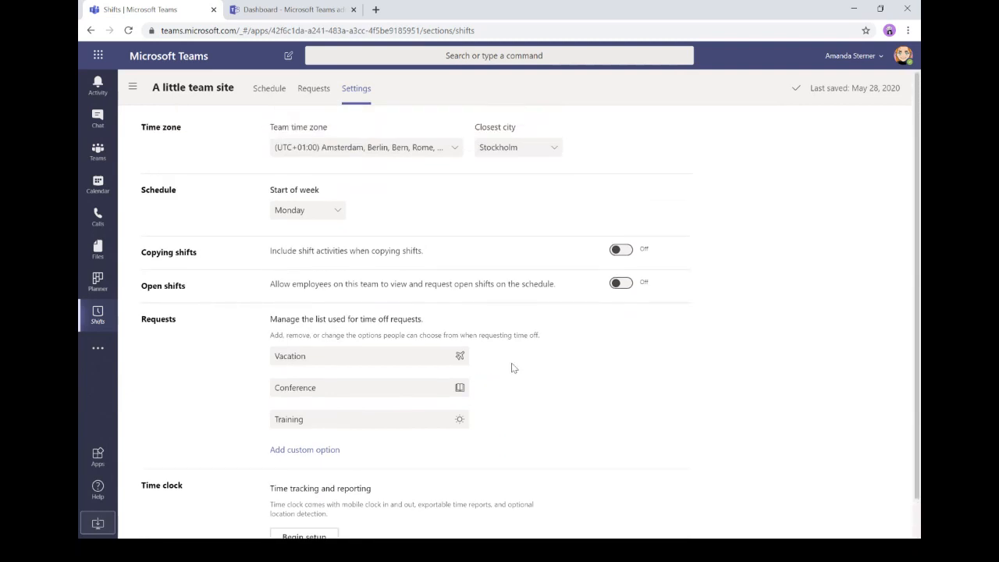
- On the schedule, name the first group 'Owner' and add a second group below it
click(270, 90)
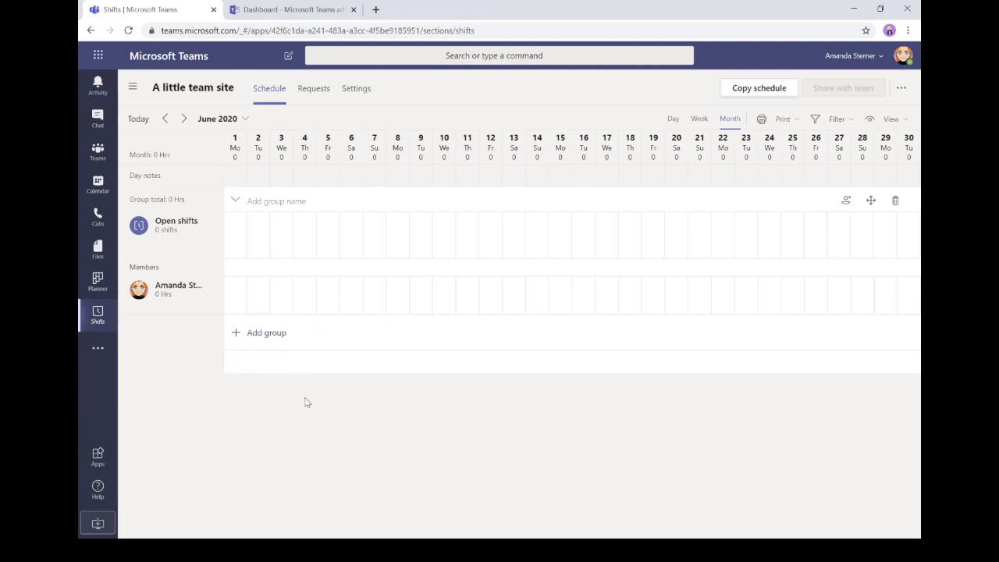
click(267, 201)
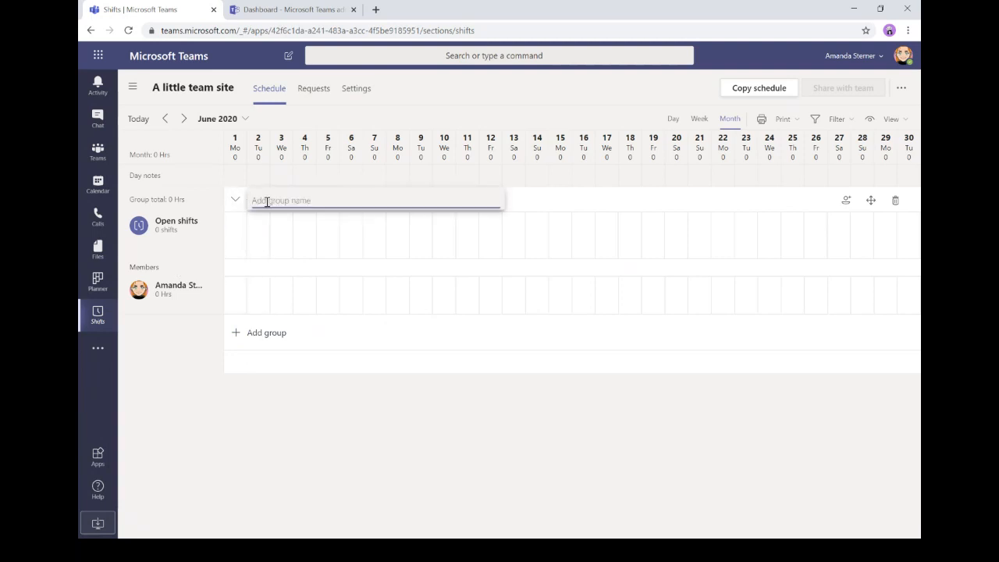
text(Owner)
key(Return)
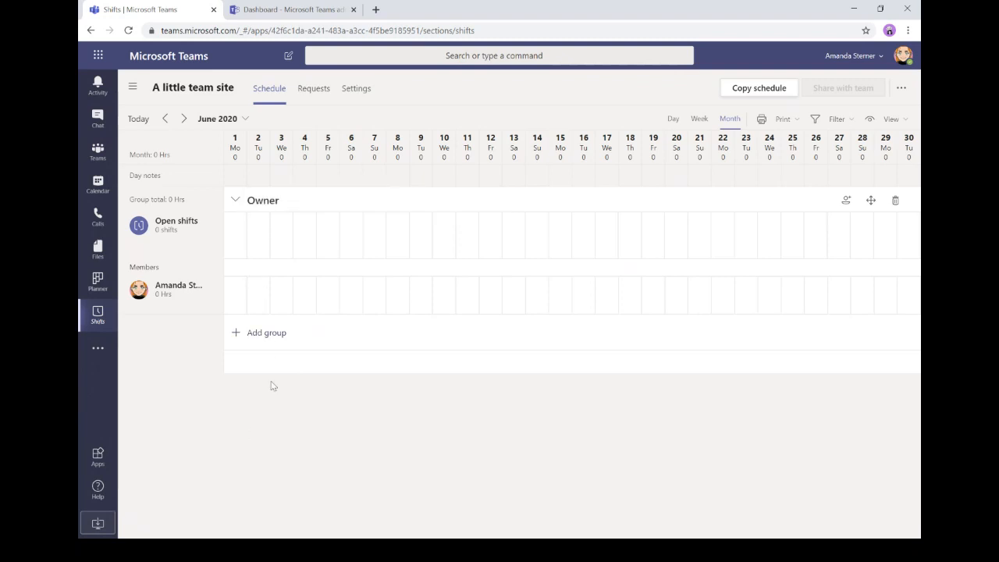
click(242, 336)
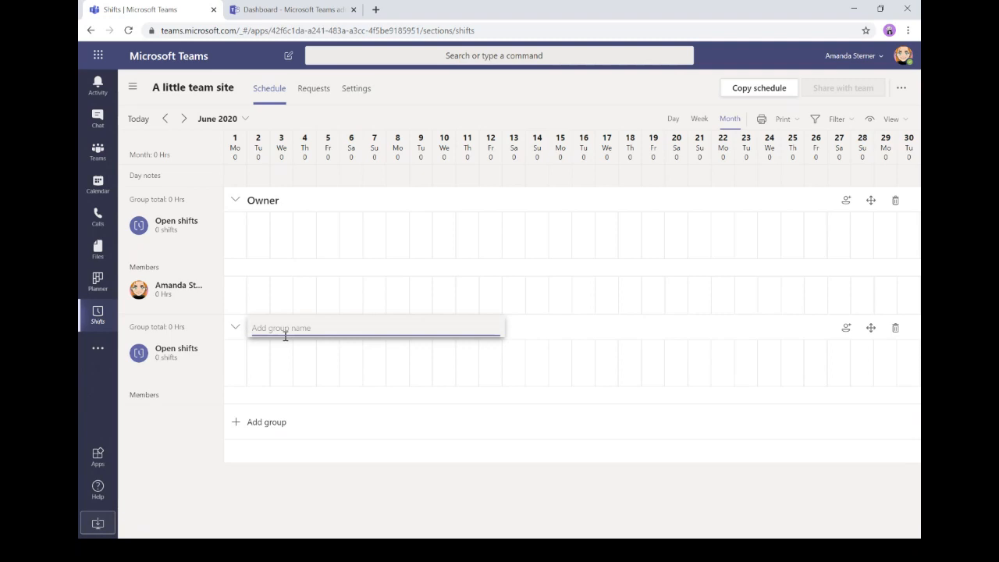
- Enter 'IT' as the name of the new group below Owner
text(IT)
key(Return)
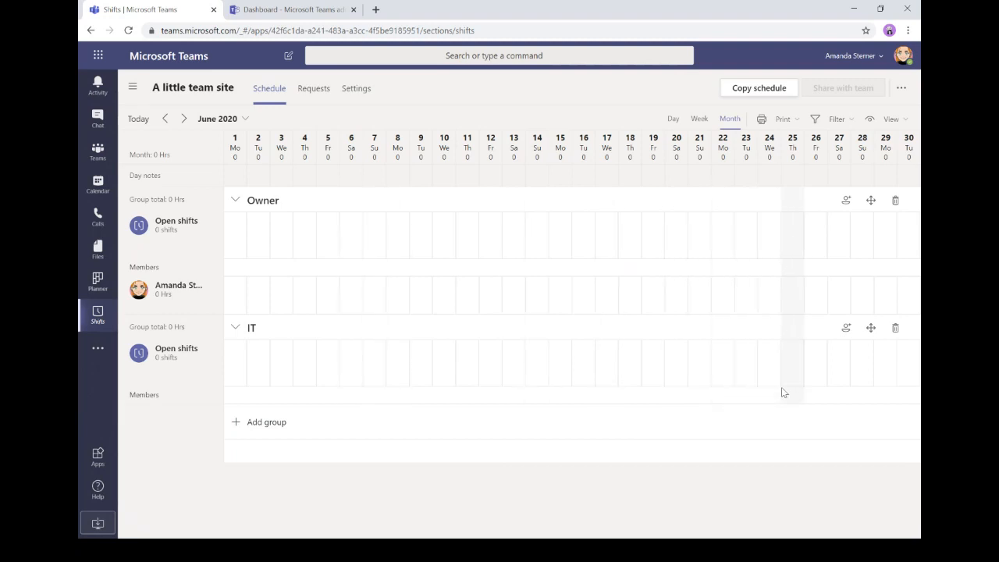
- Search for and add three colleagues to the IT group, then close the dialog
click(847, 329)
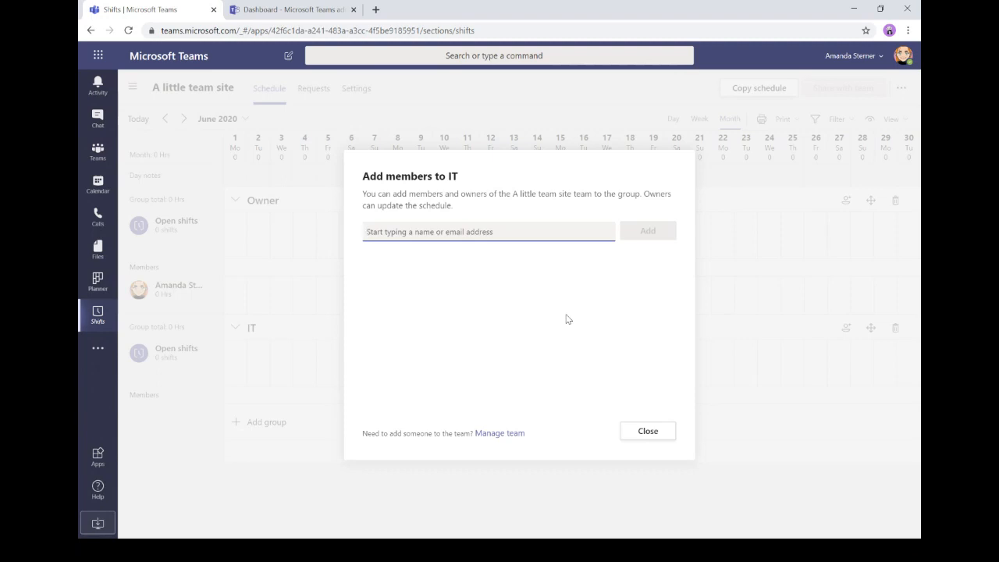
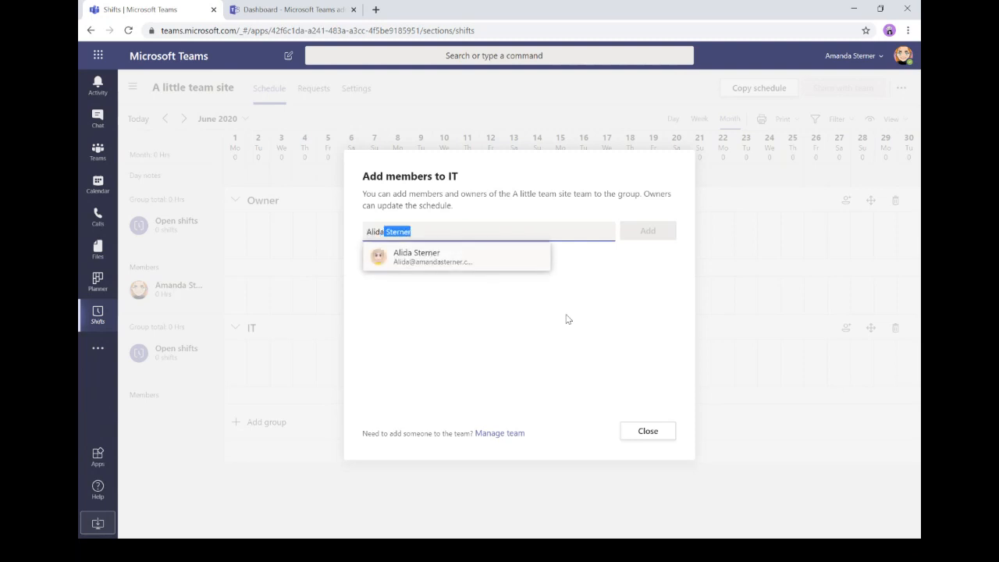
click(478, 262)
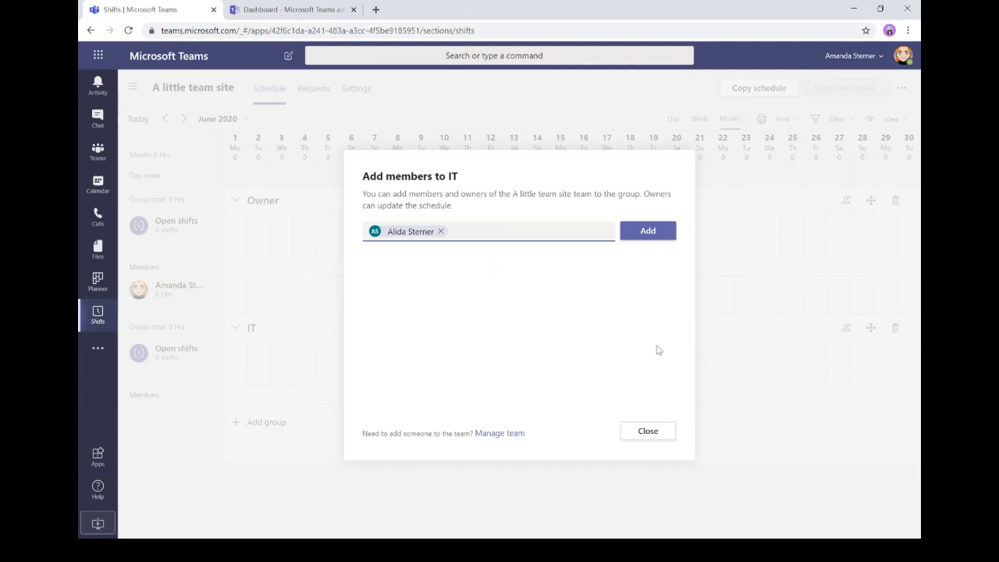
click(647, 235)
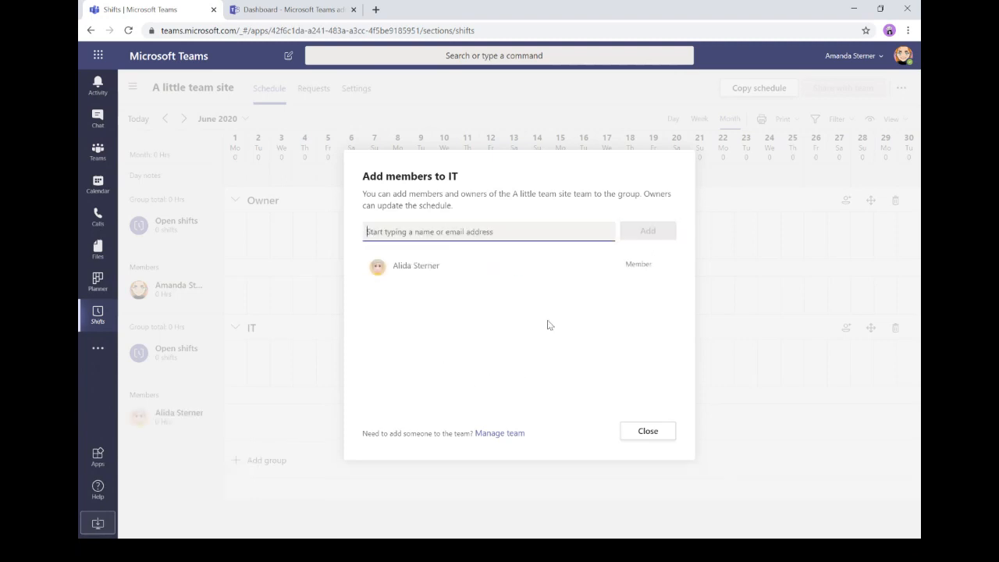
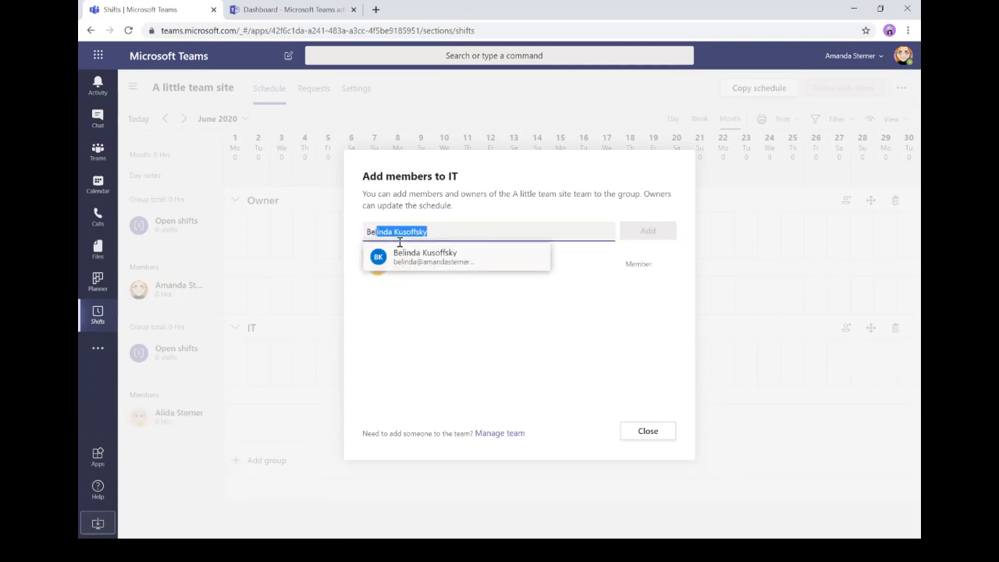
click(420, 258)
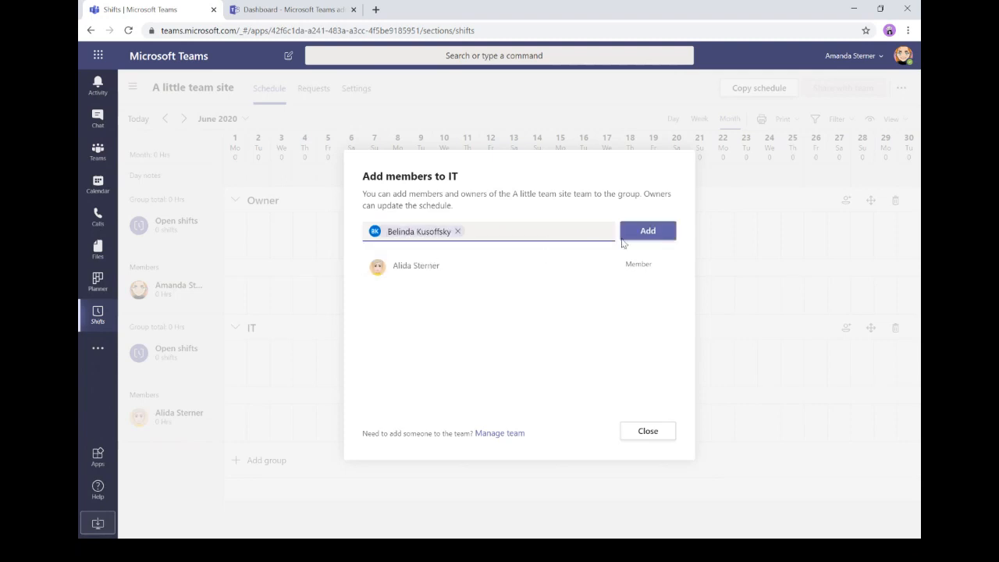
click(658, 229)
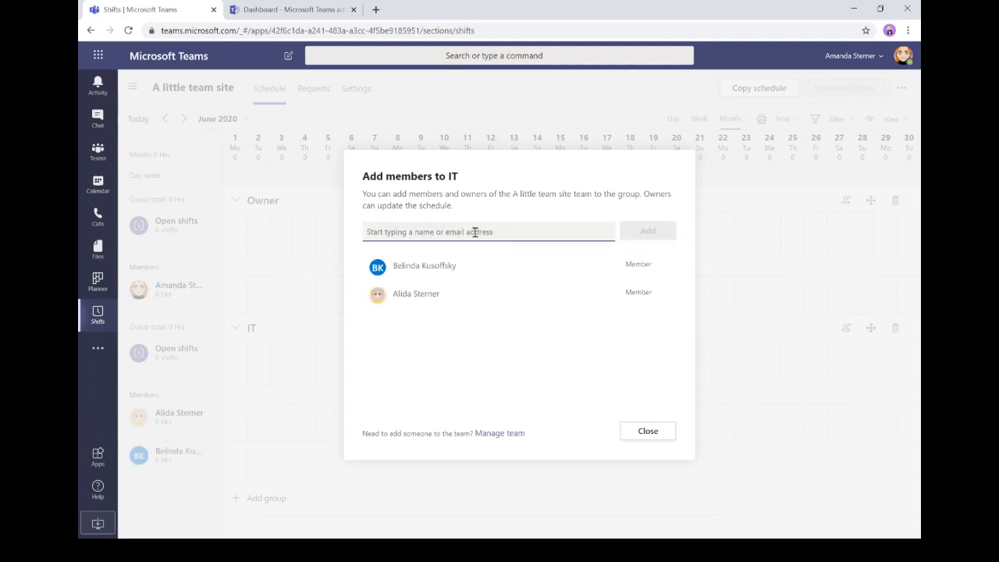
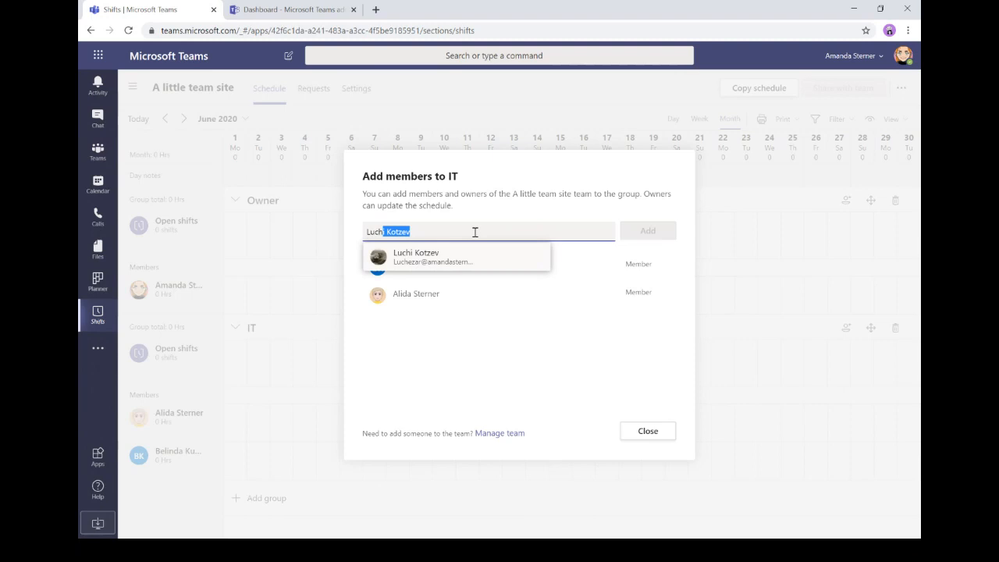
click(461, 258)
click(648, 230)
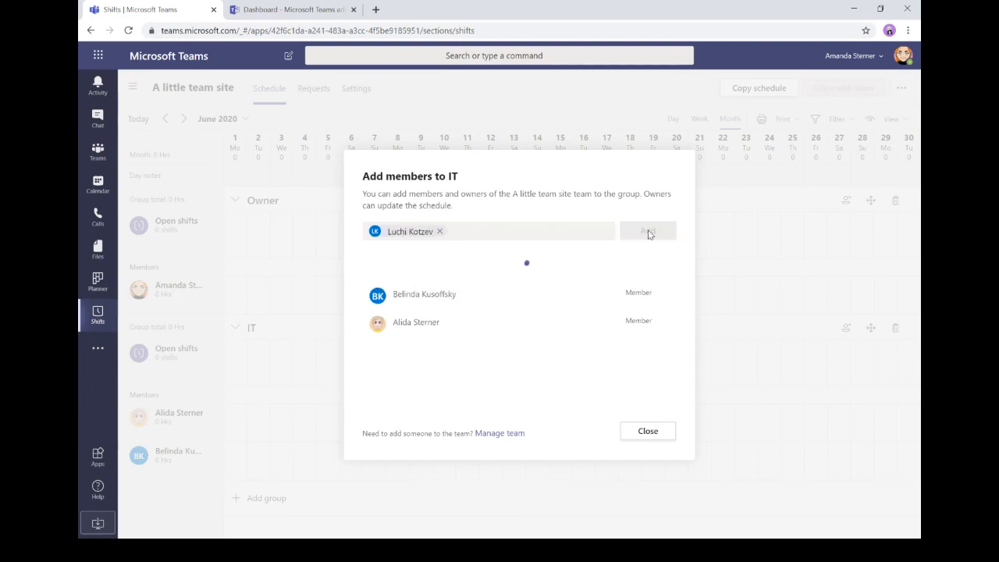
click(639, 435)
- Scroll through the schedule to review the IT group's members
scroll(511, 357, down, 1)
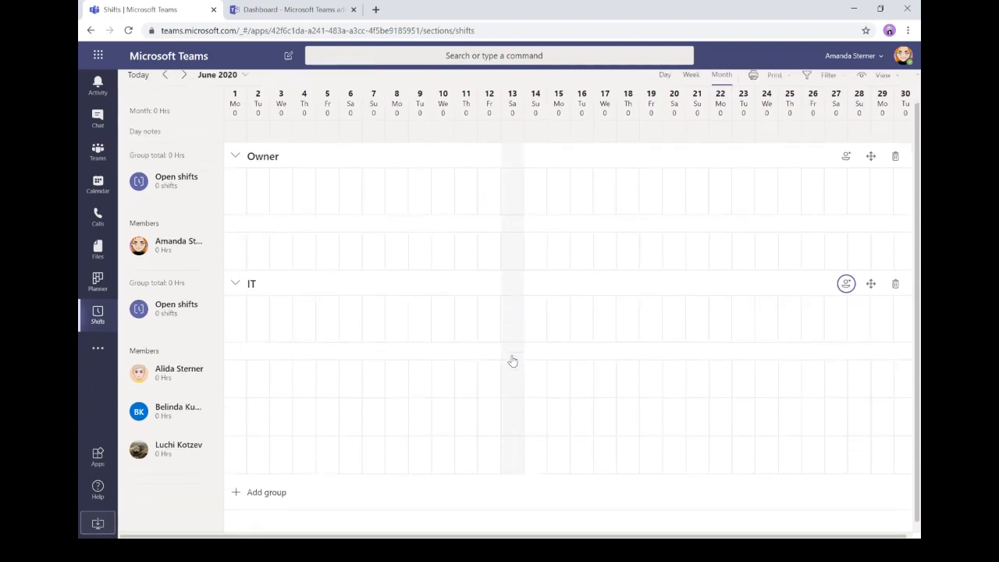
scroll(473, 351, up, 1)
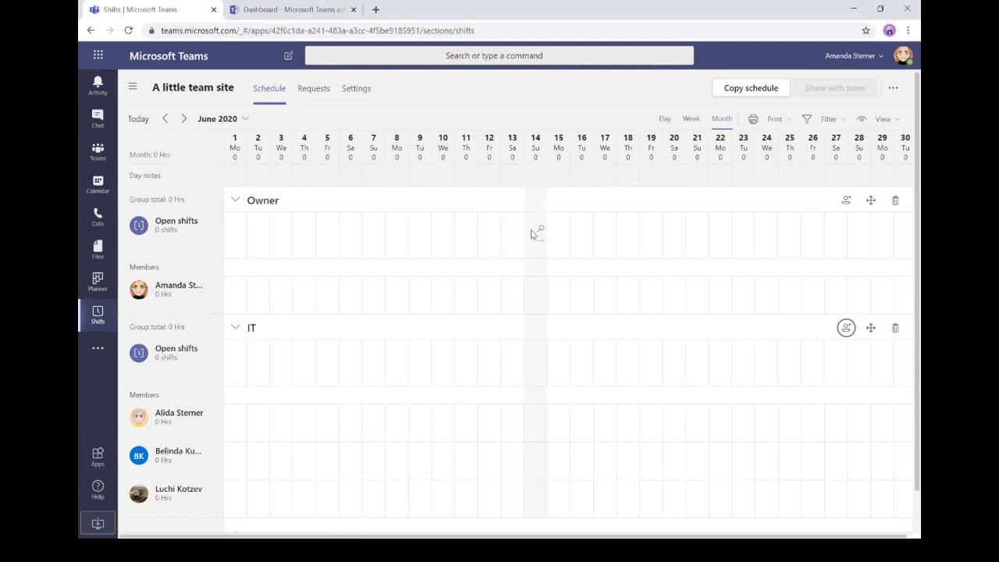
scroll(528, 262, down, 1)
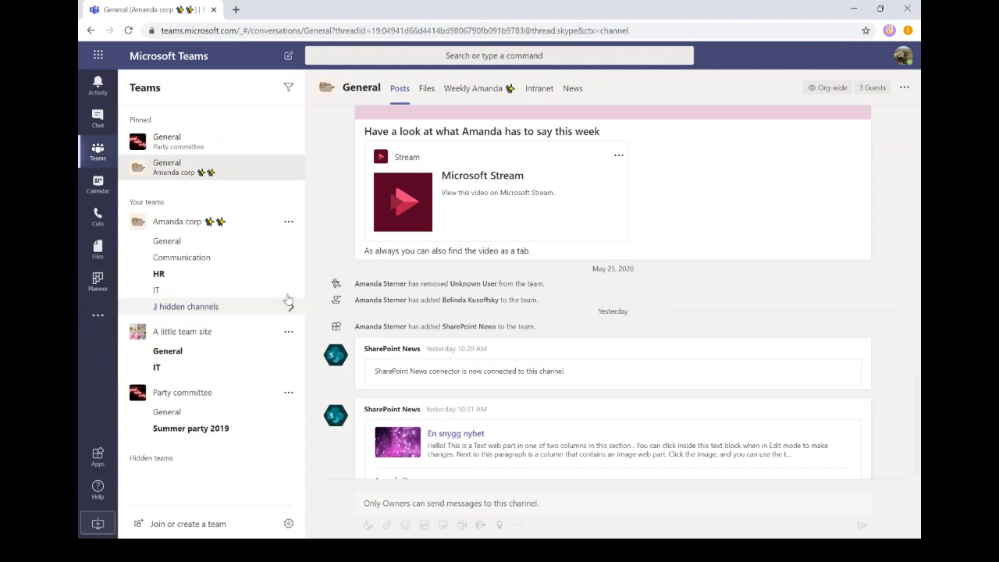
- Open the Shifts app and select the A little team site schedule for May 25–31, 2020
click(98, 320)
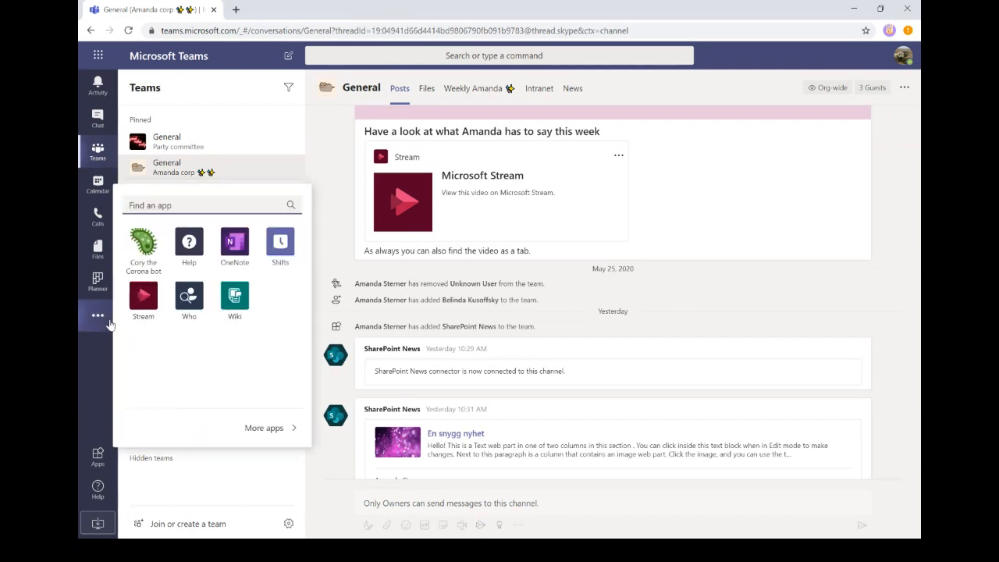
click(281, 243)
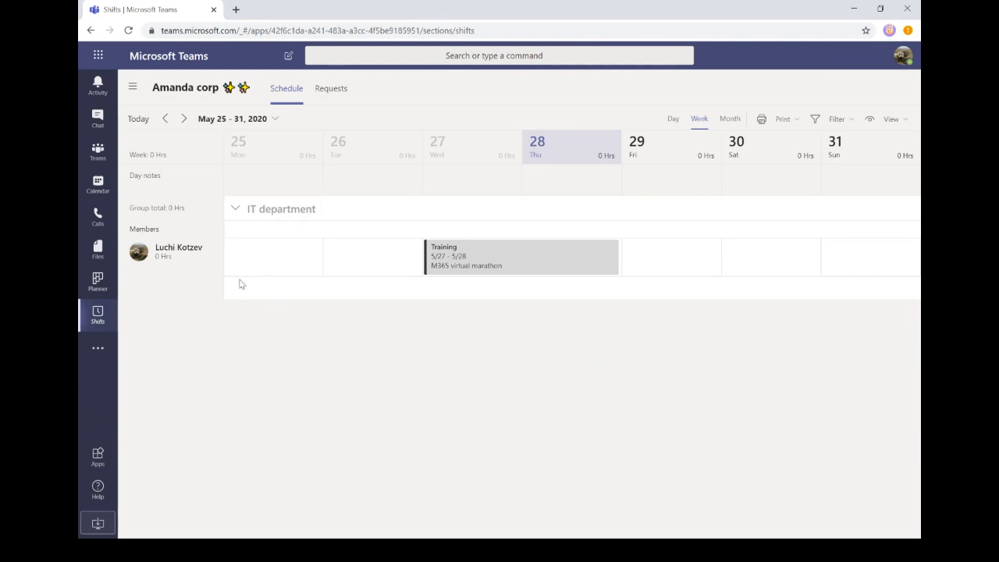
click(134, 90)
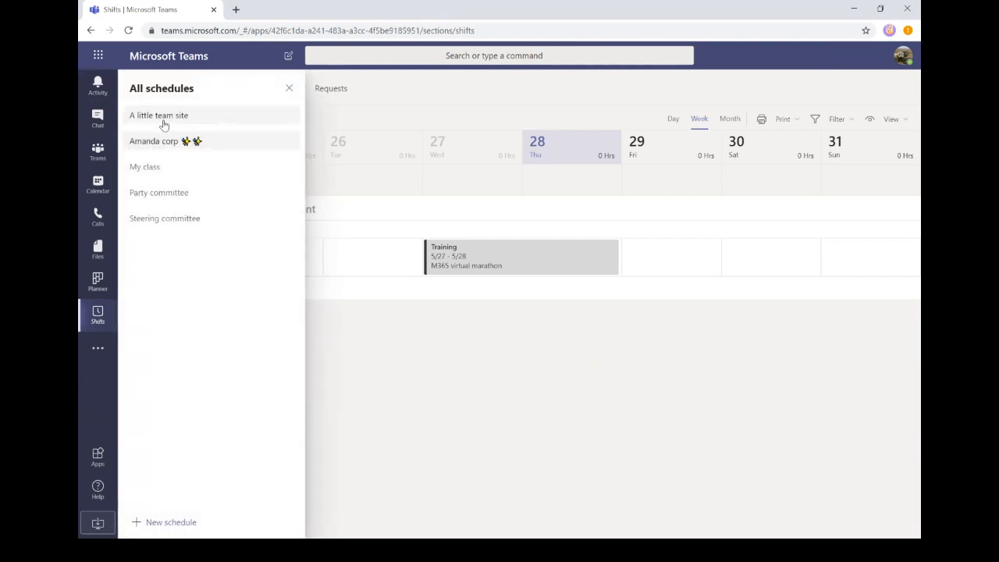
click(163, 119)
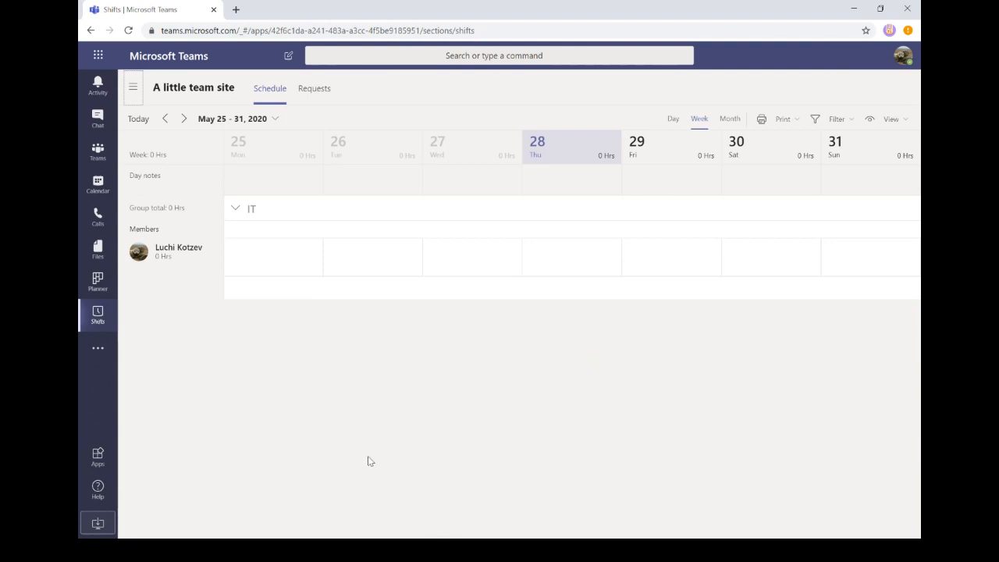
- Advance the schedule by one week and check the date picker without changing dates
click(141, 125)
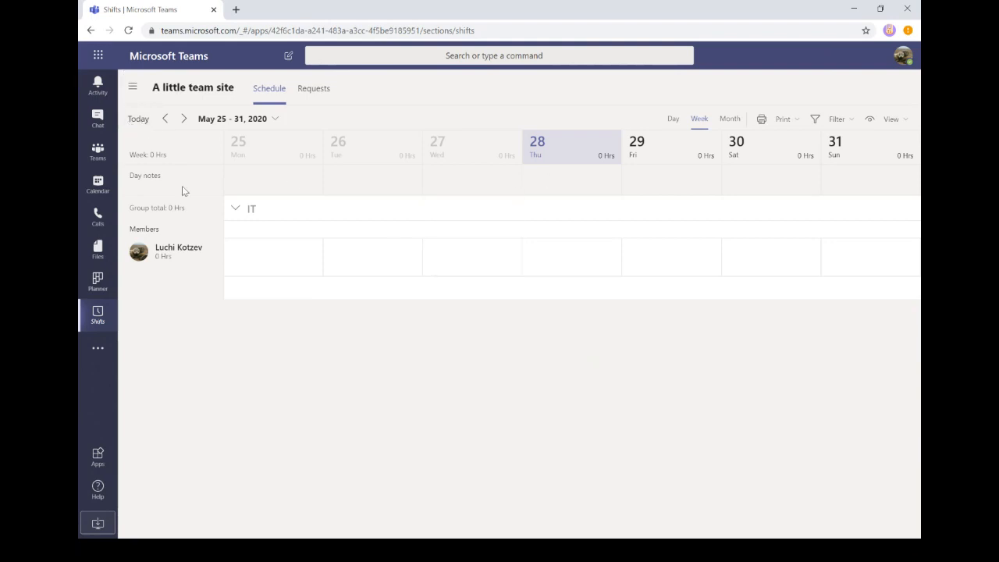
click(185, 120)
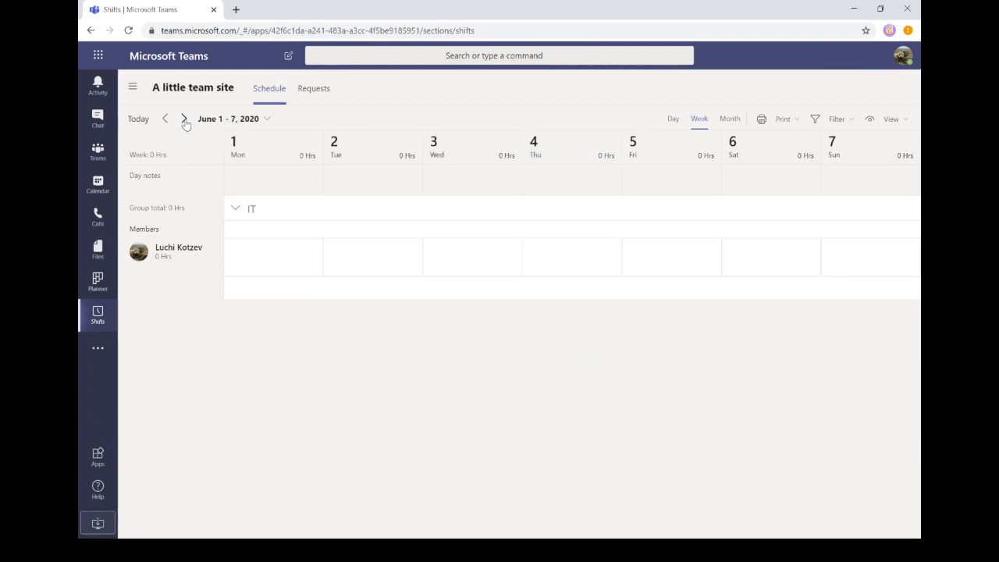
click(266, 121)
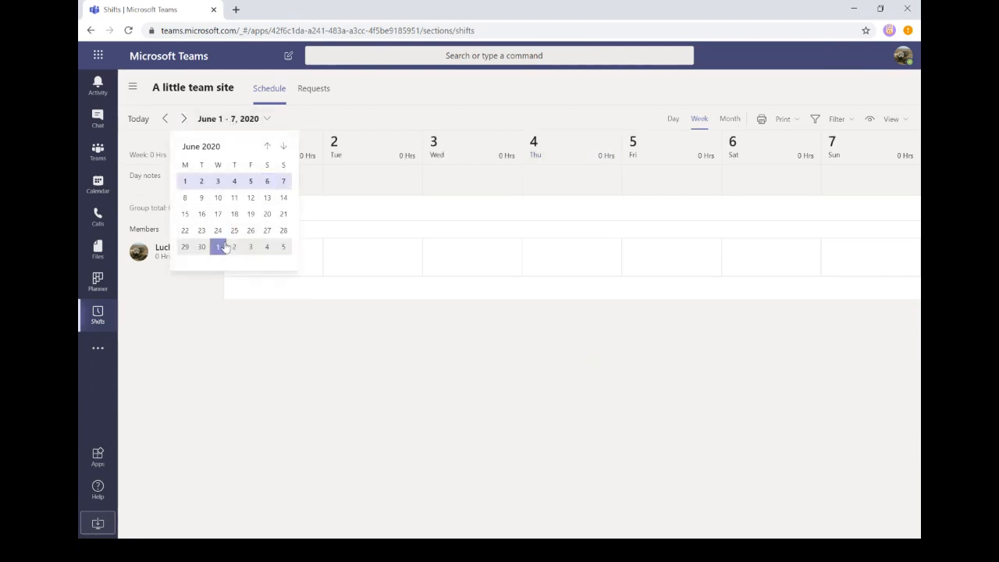
click(641, 124)
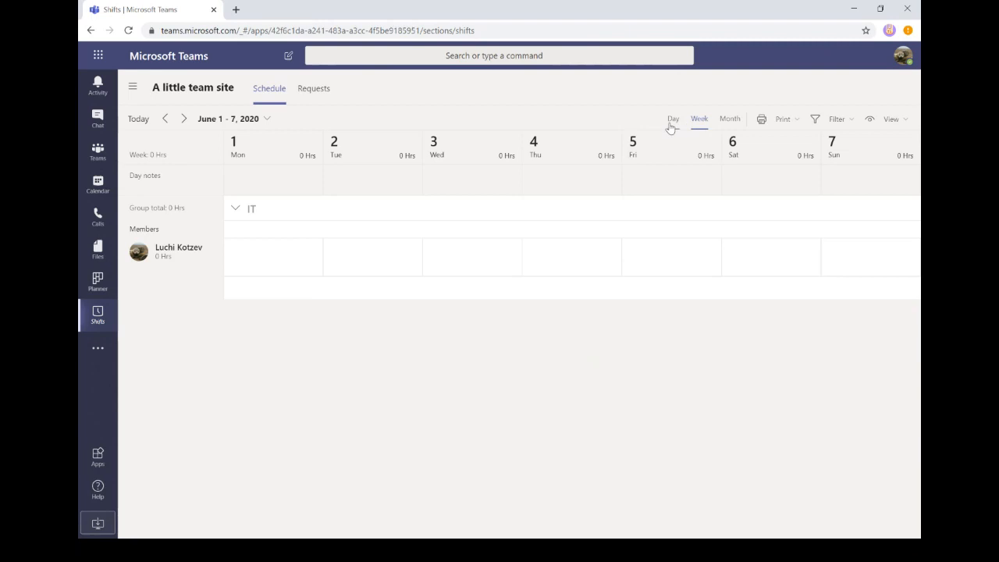
- Try Day and Week views, settle on Month for June 2020, and close the filter options unchanged
click(673, 122)
click(703, 121)
click(733, 121)
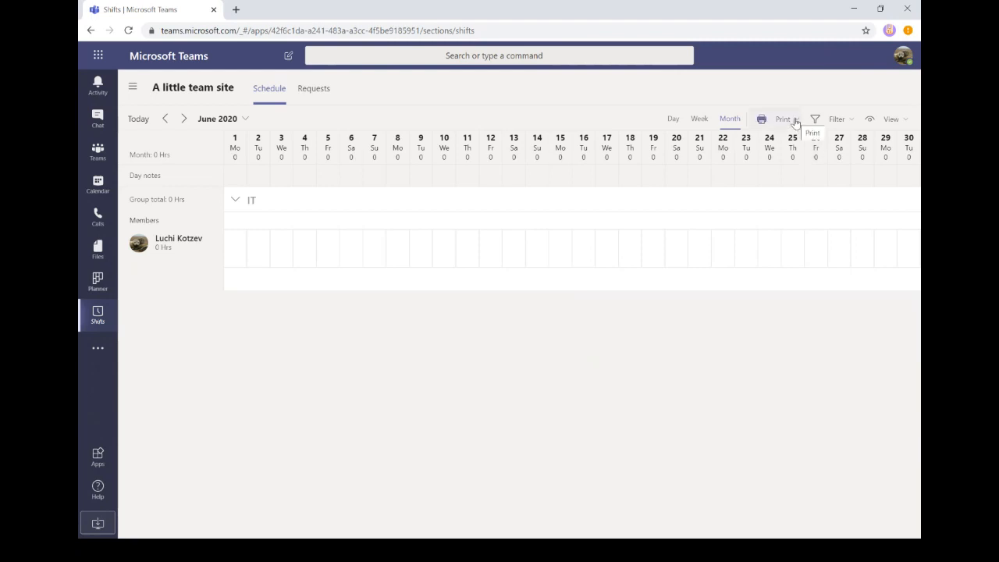
click(843, 119)
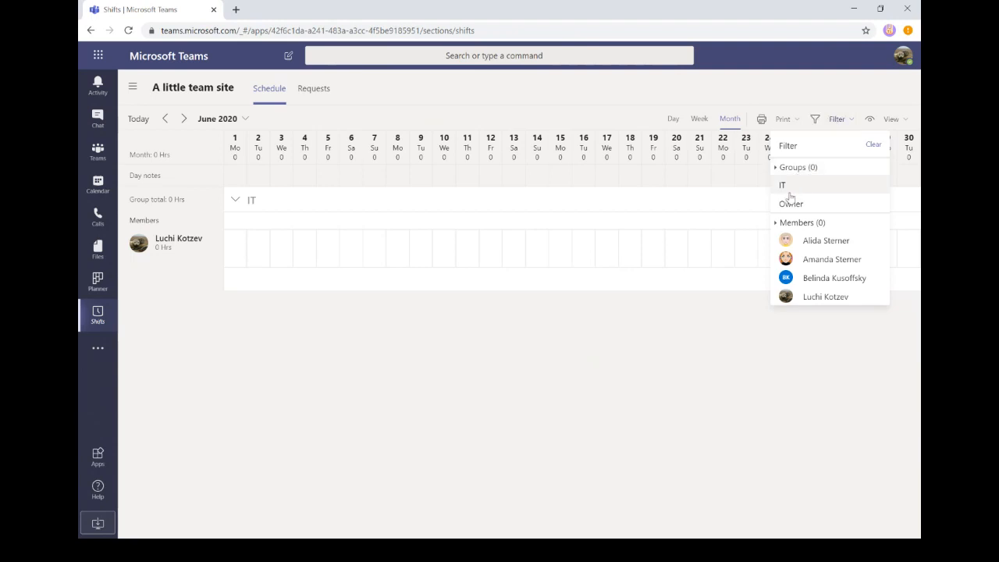
click(820, 94)
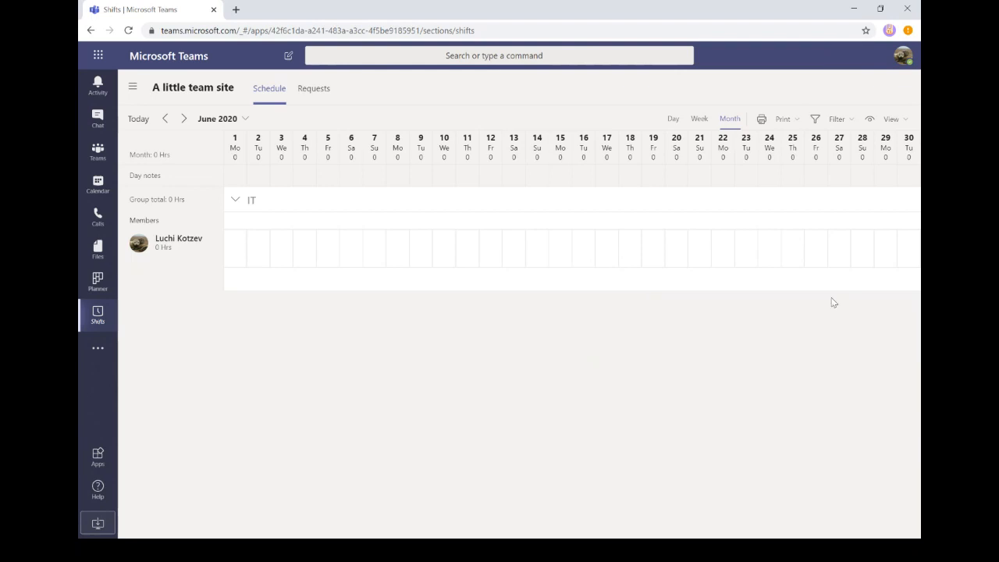
- Set the view to Team shifts, then go to the empty Requests page
click(894, 121)
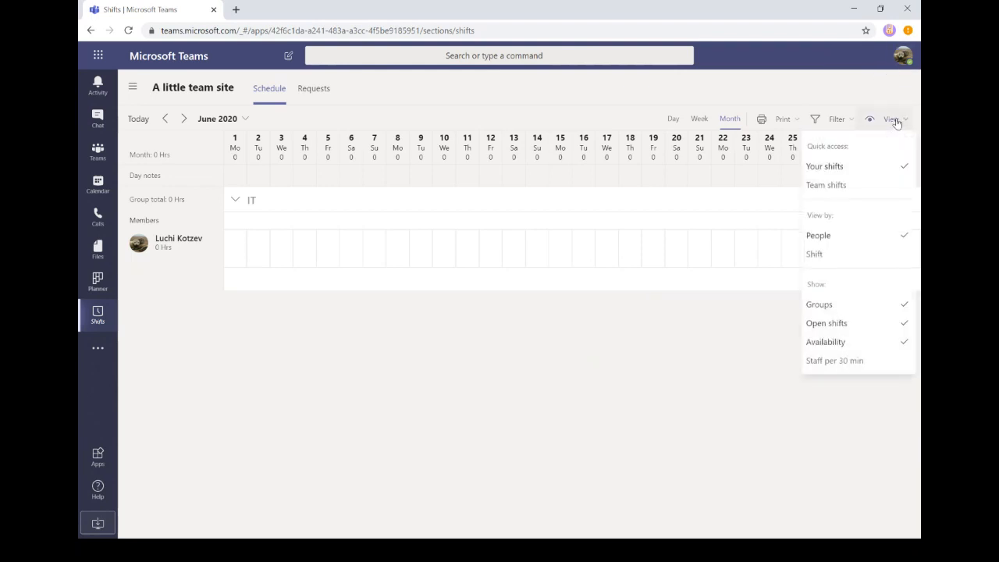
click(830, 187)
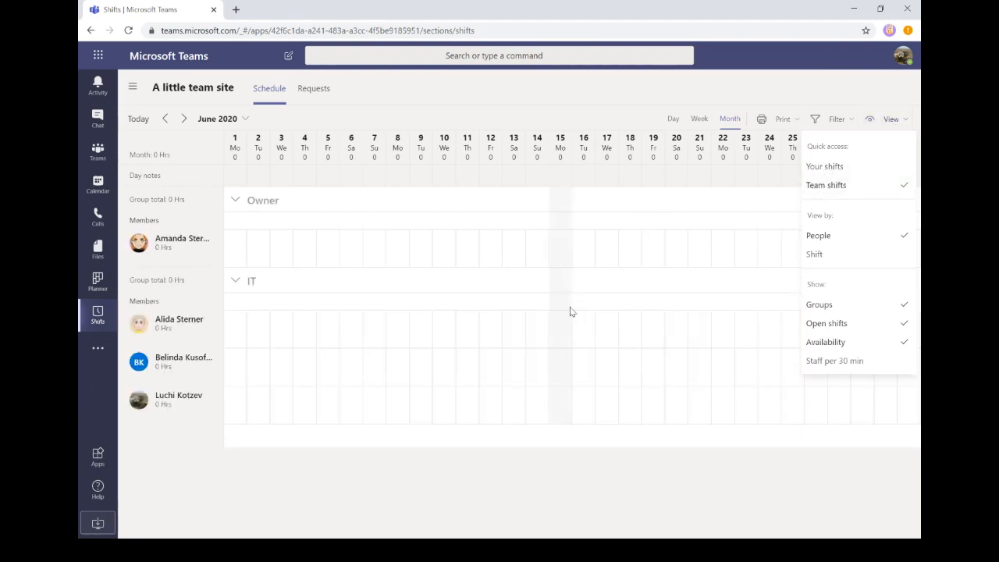
click(605, 474)
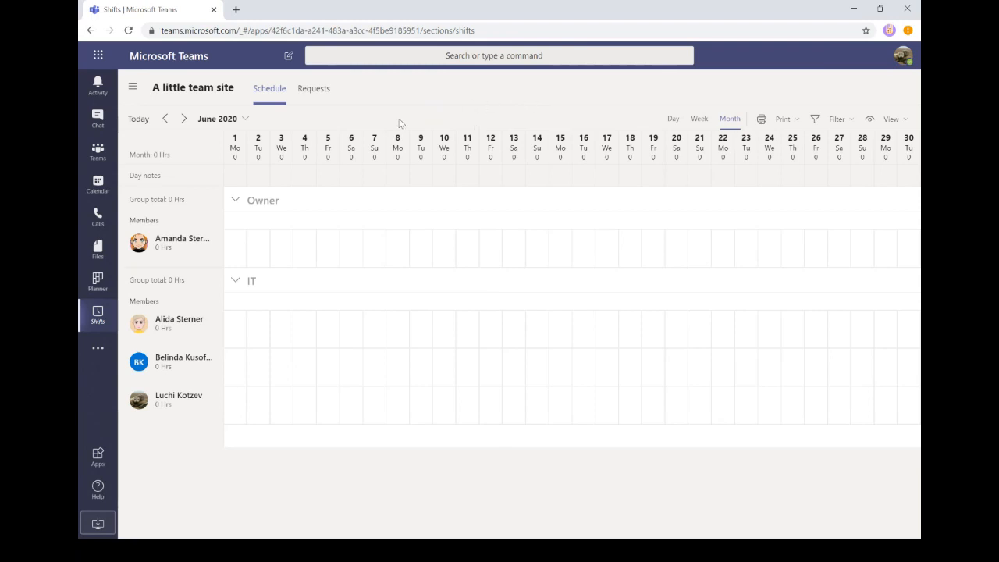
click(312, 100)
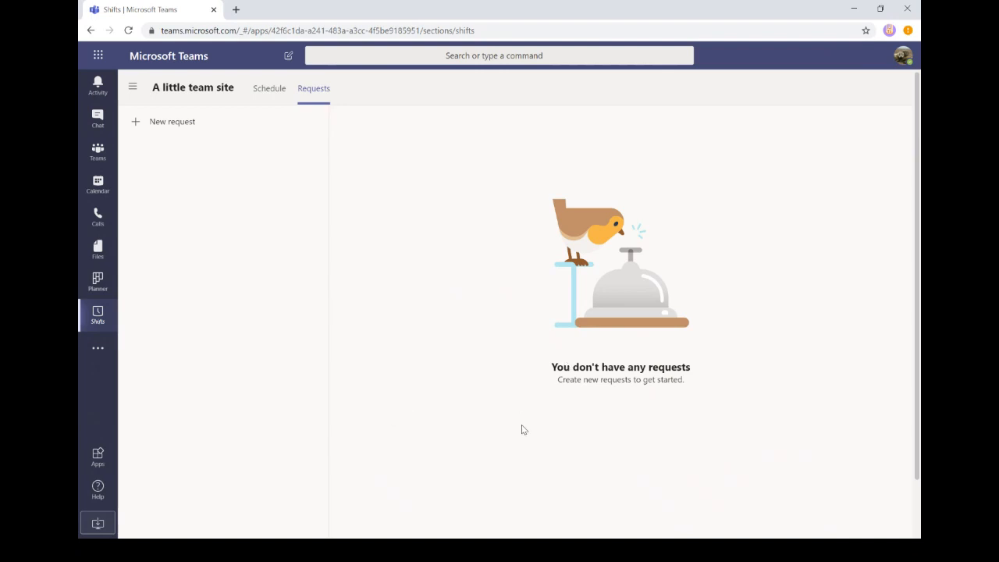
- Send an all-day Conference time-off request for 5/27–5/29/2020 with the note '#M365VM'
click(159, 128)
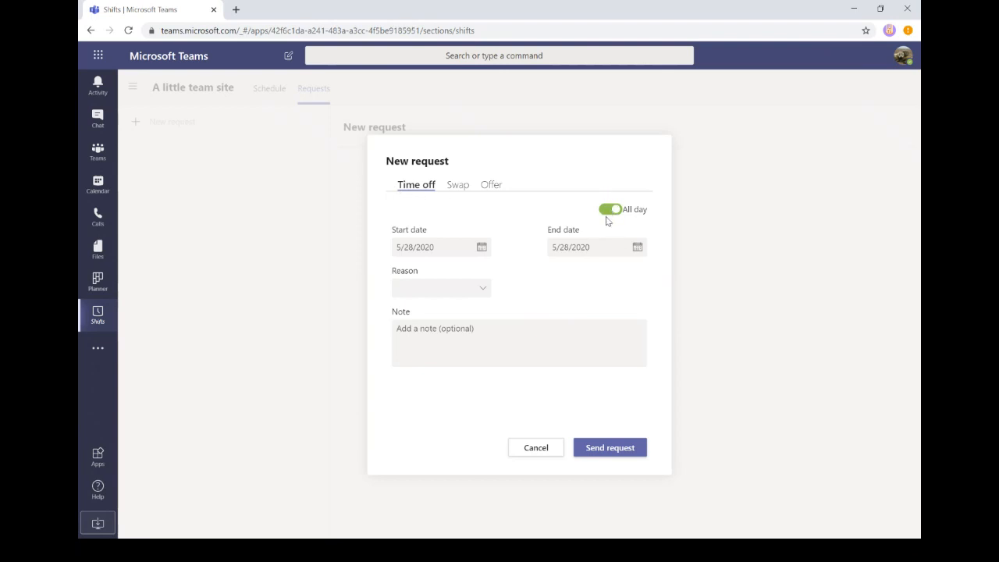
click(482, 248)
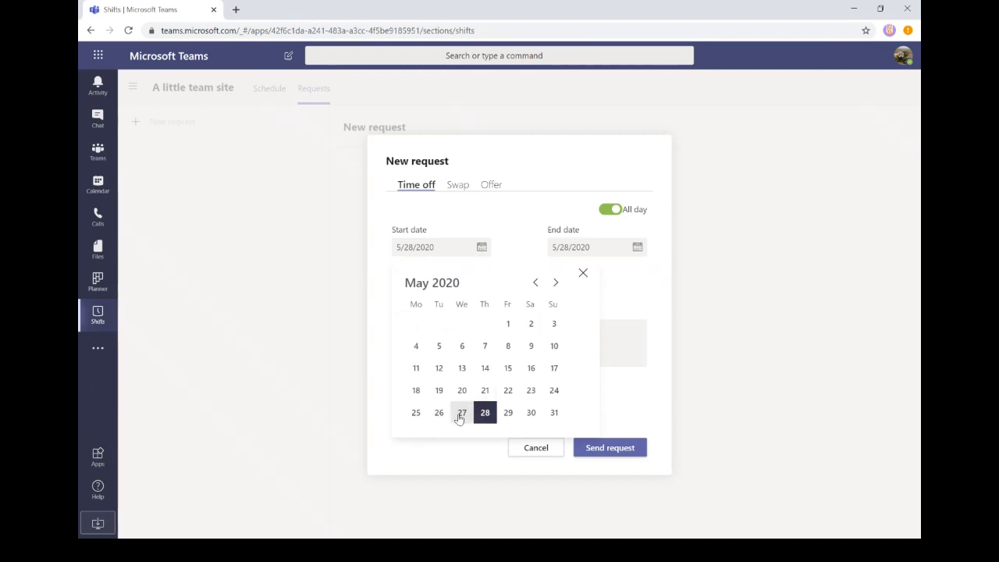
click(461, 413)
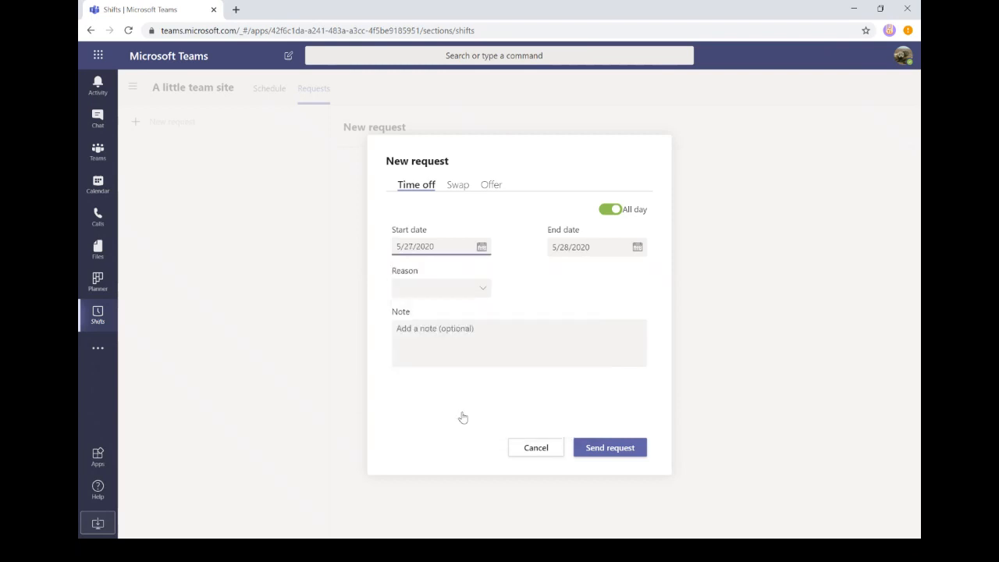
click(637, 249)
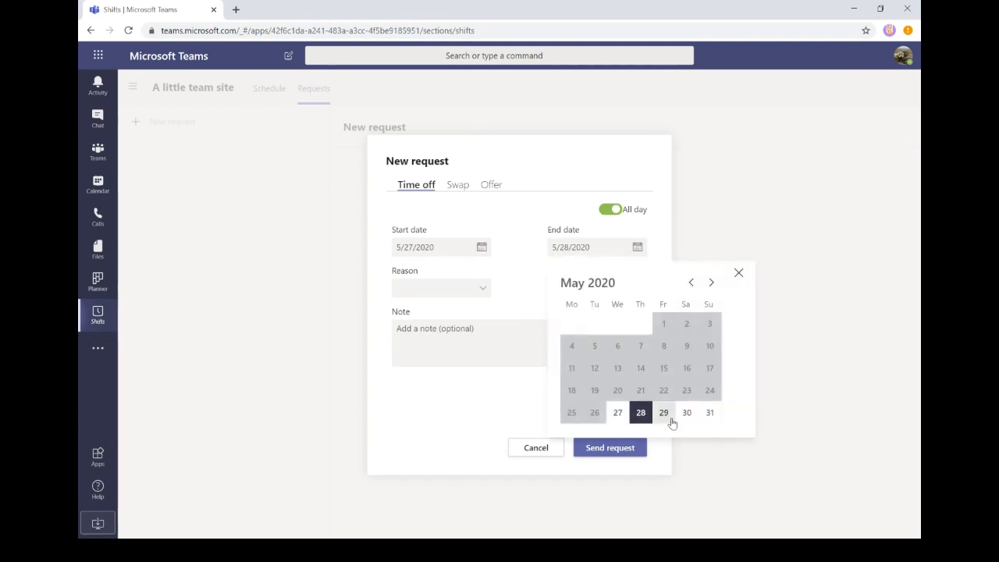
click(665, 413)
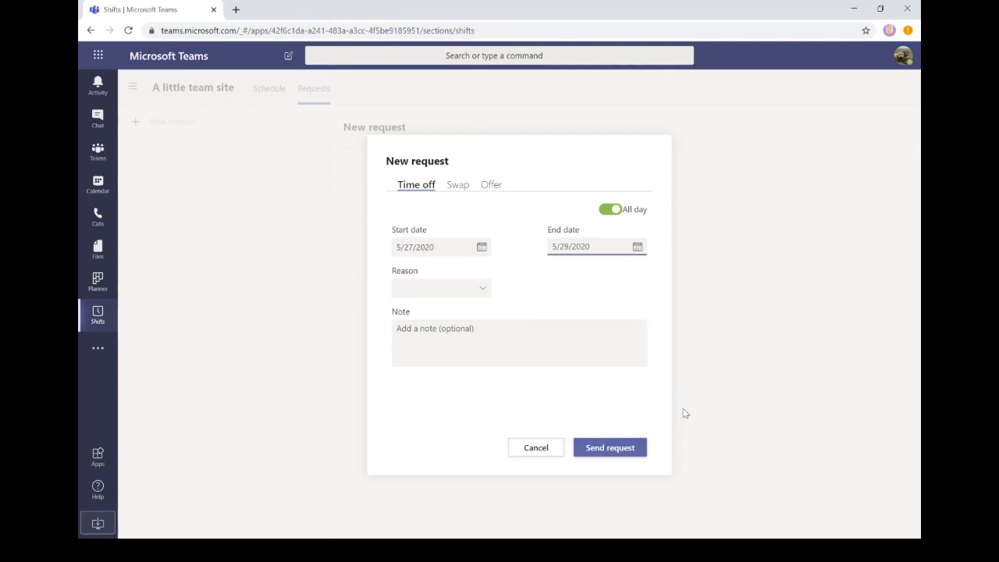
click(481, 294)
click(427, 329)
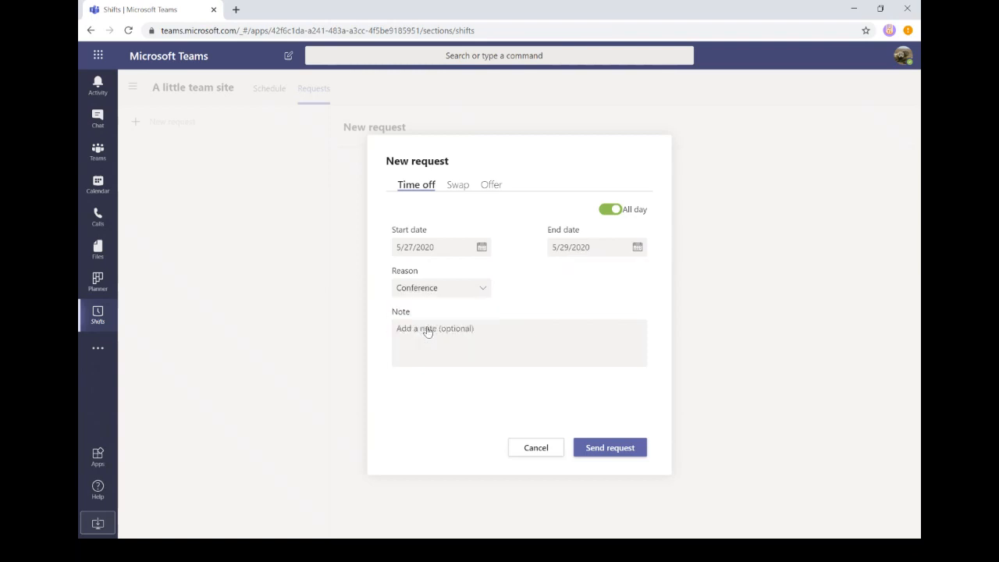
click(430, 328)
text(#)
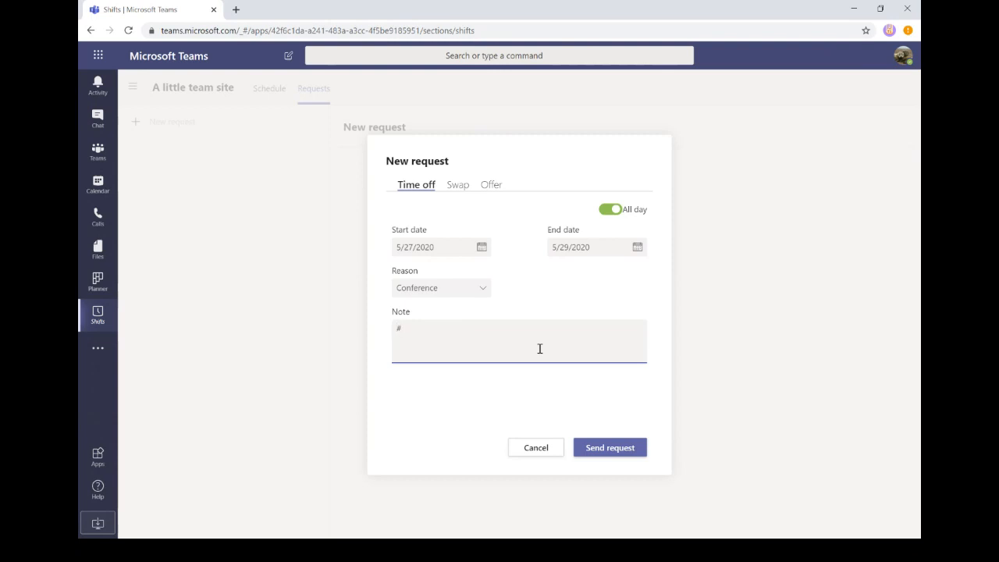
text(M365VM)
click(621, 453)
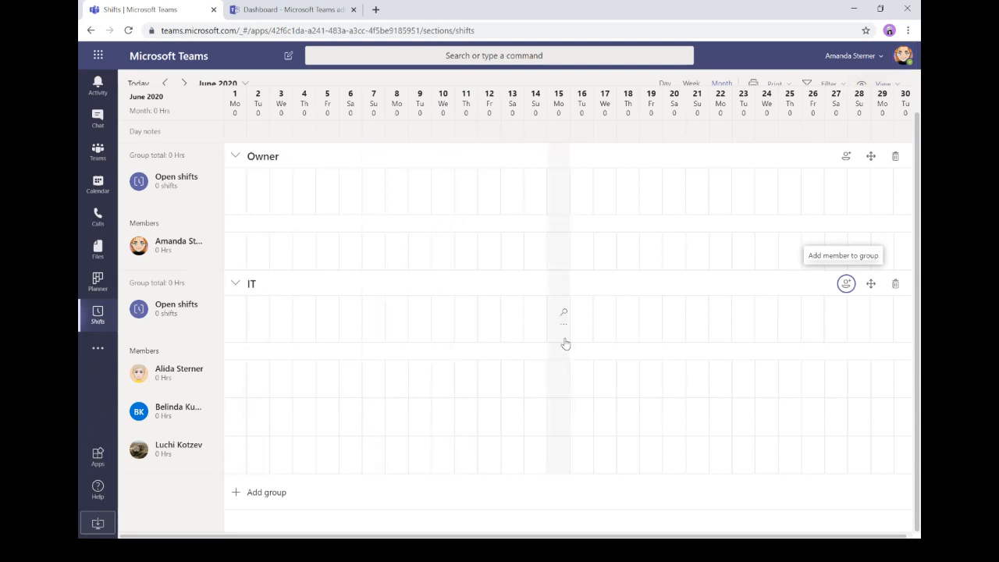
- Show the Requests list with the pending 5/27–5/29 Conference time-off request
scroll(449, 223, up, 1)
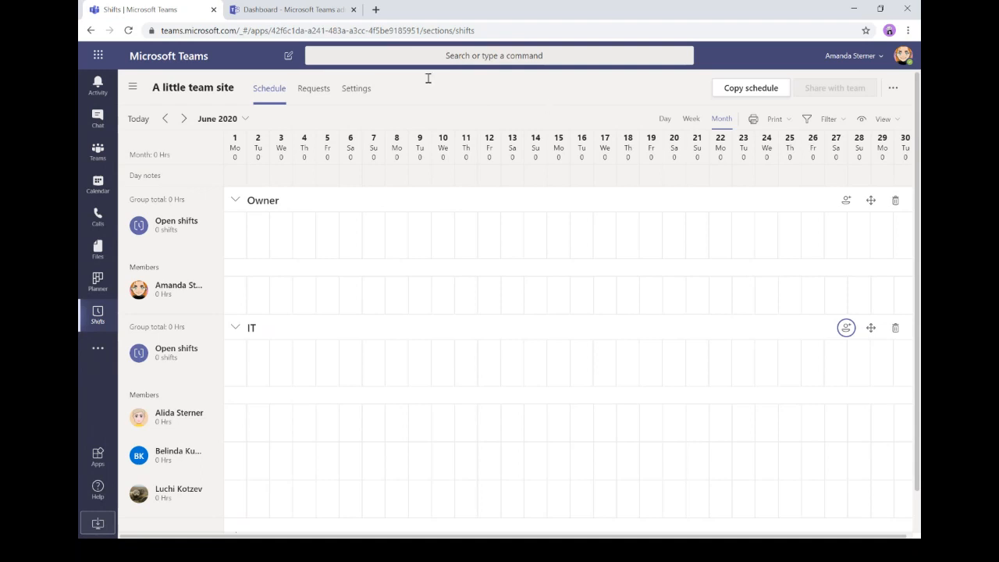
click(307, 90)
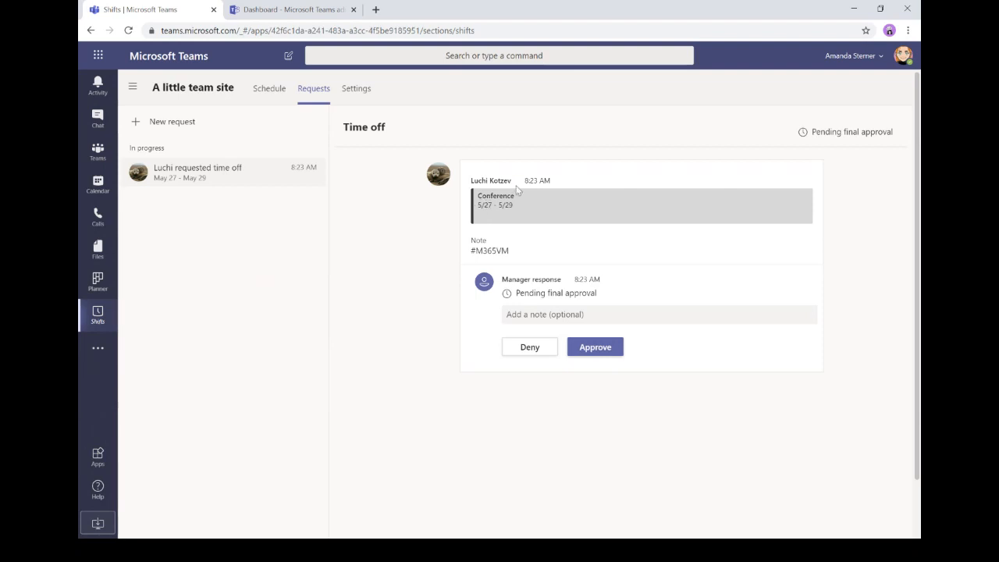
- Approve the Conference time-off request with the manager note 'Yeah'
click(550, 315)
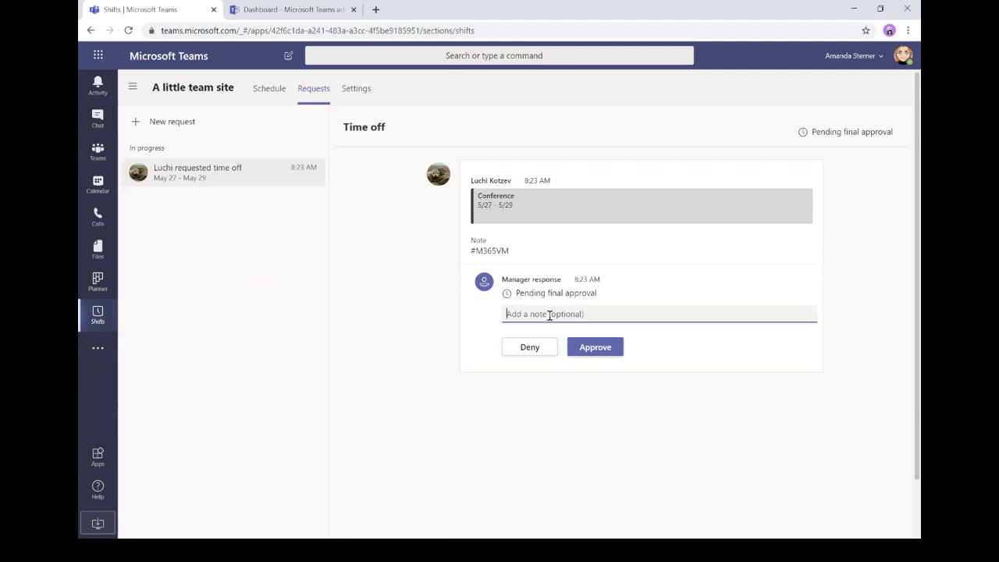
text(Yeah!)
click(605, 350)
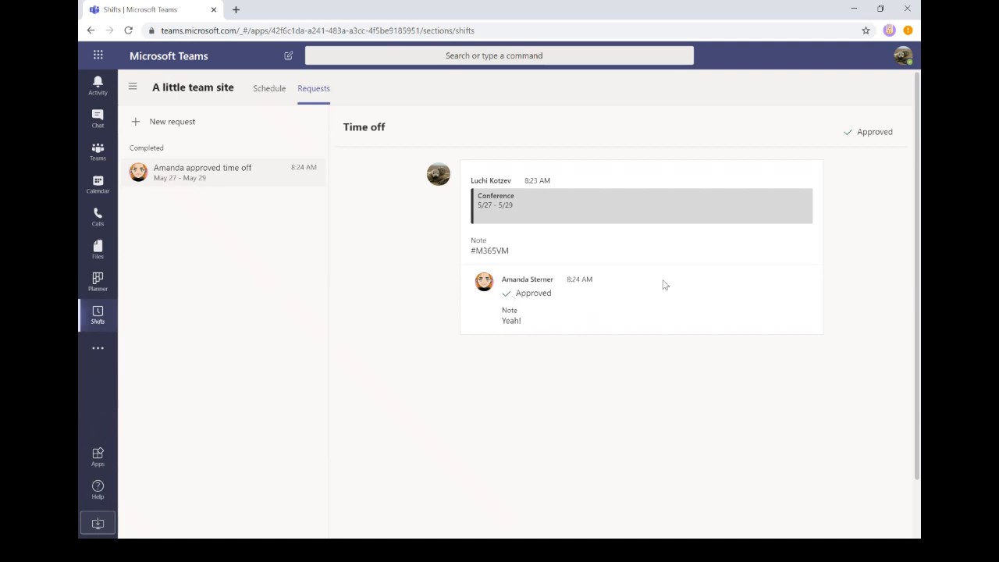
- Start a new time-off request running from June 4 to June 8, 2020
click(138, 125)
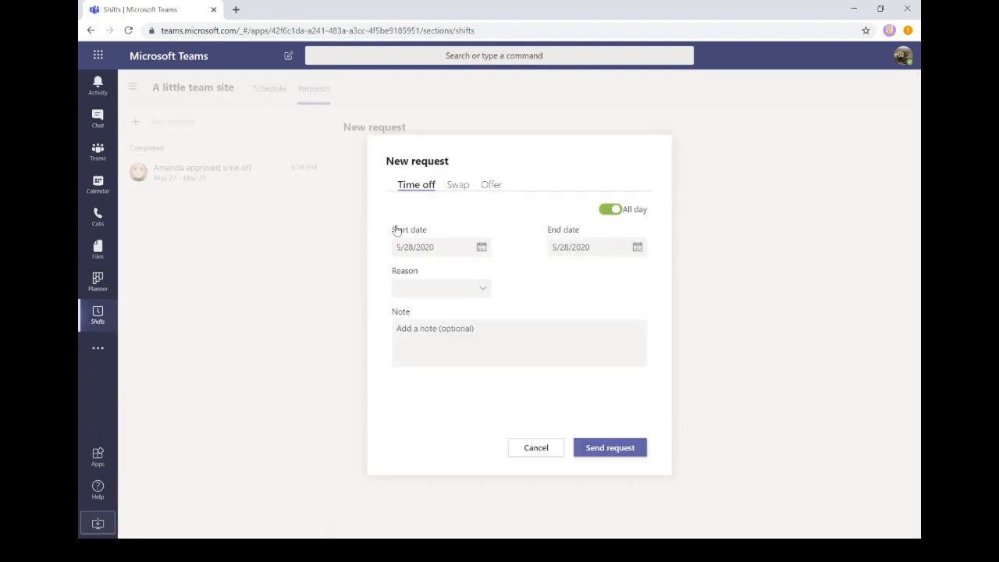
click(480, 248)
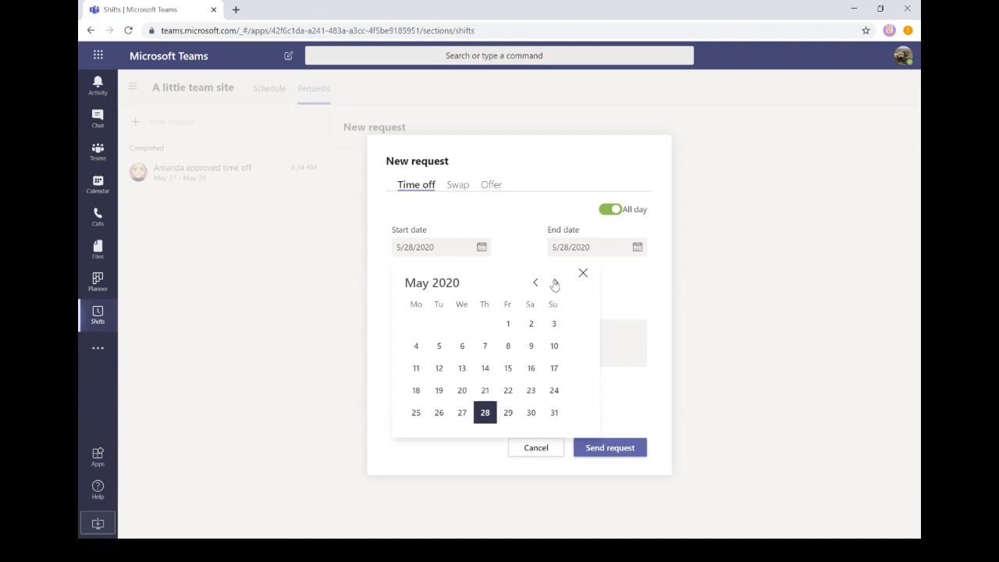
click(554, 284)
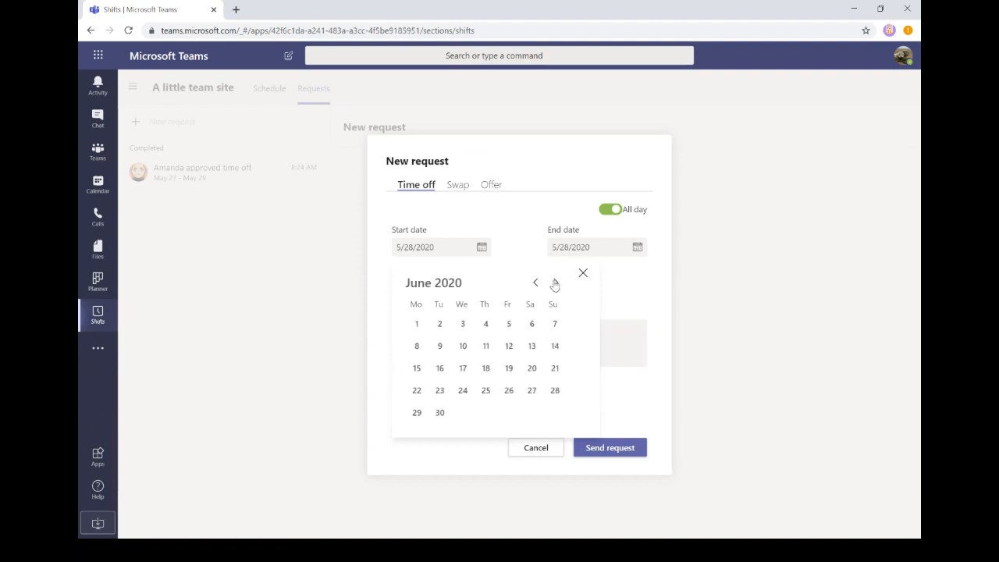
click(485, 324)
click(636, 249)
click(636, 249)
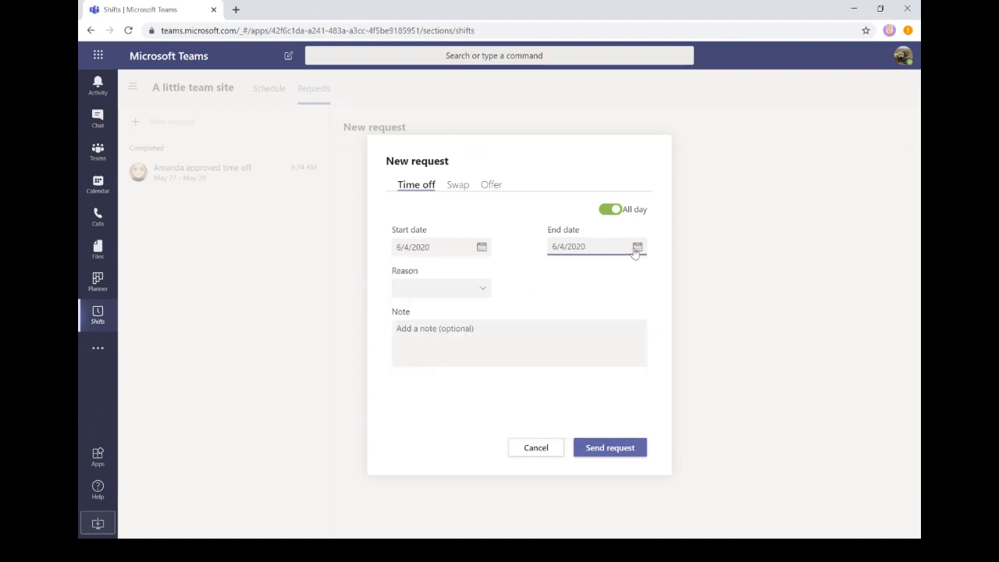
click(636, 248)
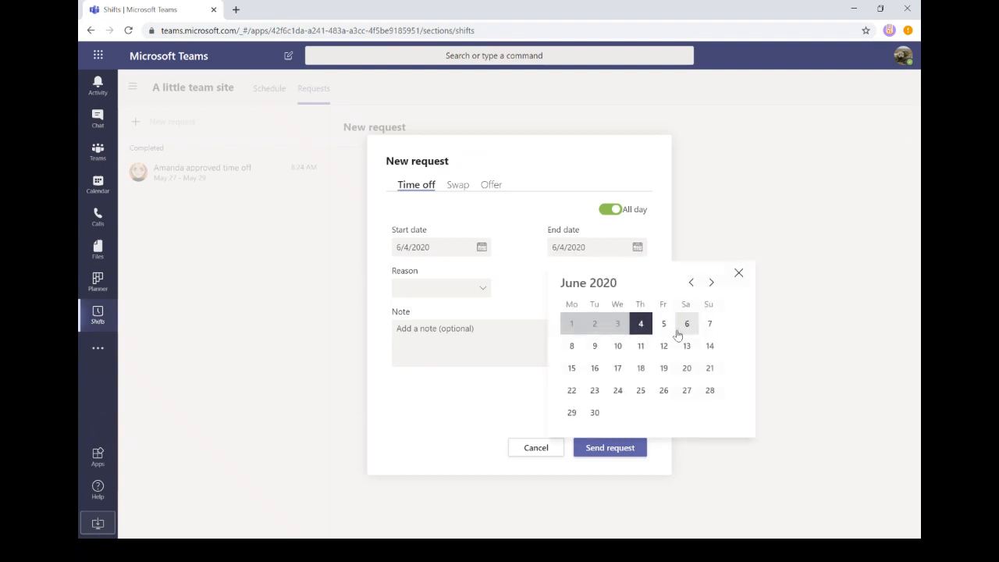
click(571, 346)
- Choose Vacation as the reason, add the note 'Long weekend', and send the request
click(459, 291)
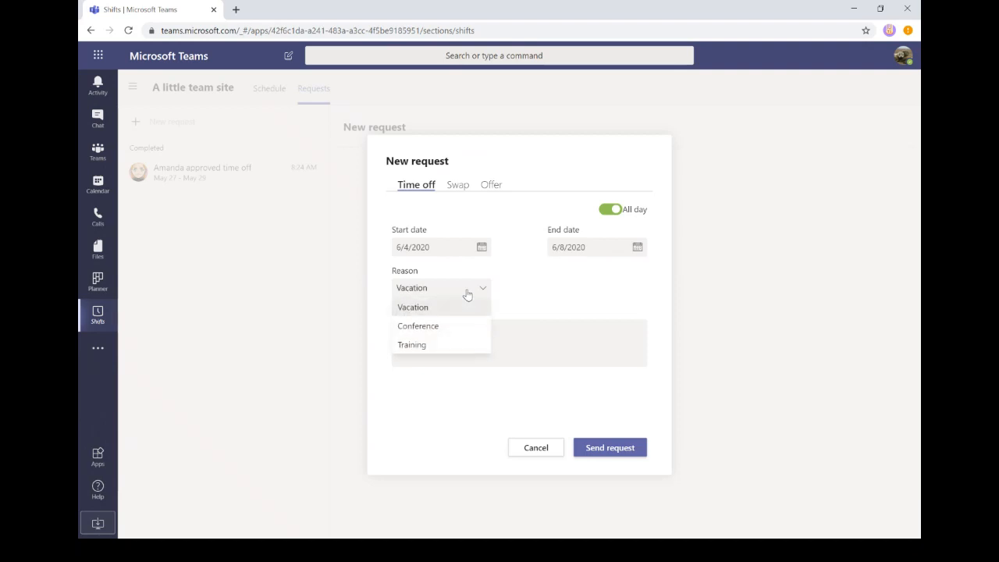
click(449, 313)
click(434, 335)
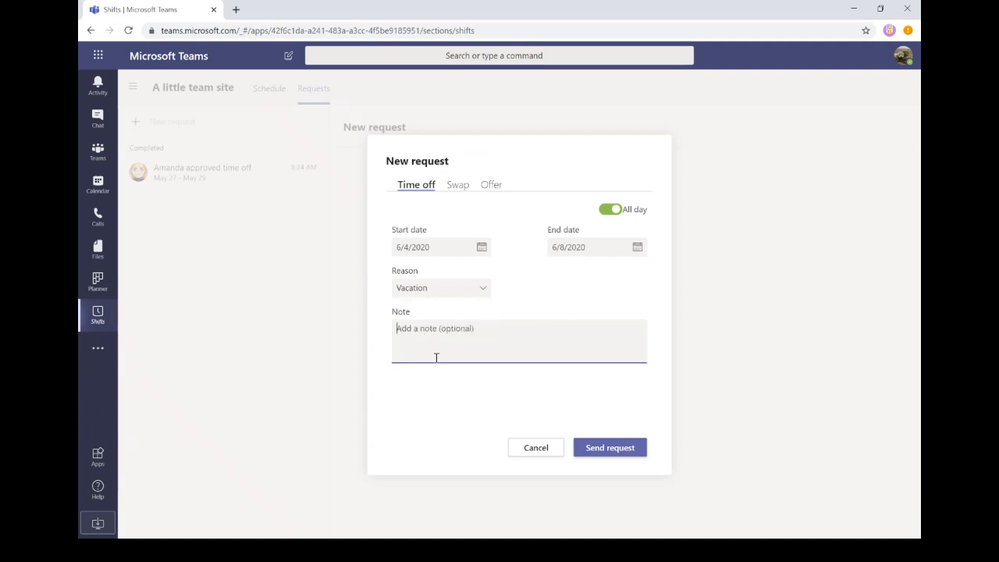
text(Long weekend)
click(615, 450)
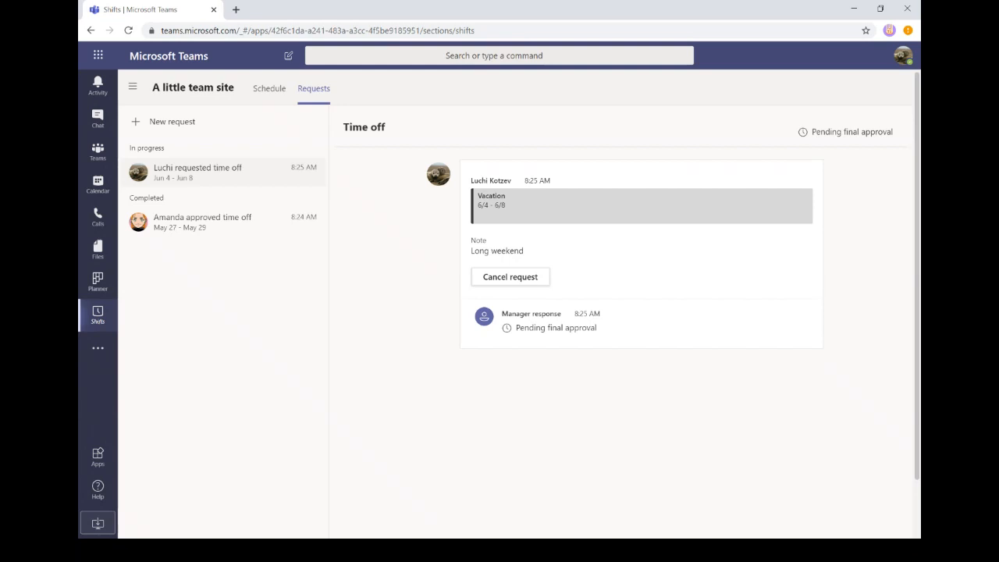
- Place the LetsView phone mirror over the request page and bring up its display options
key(alt+Tab)
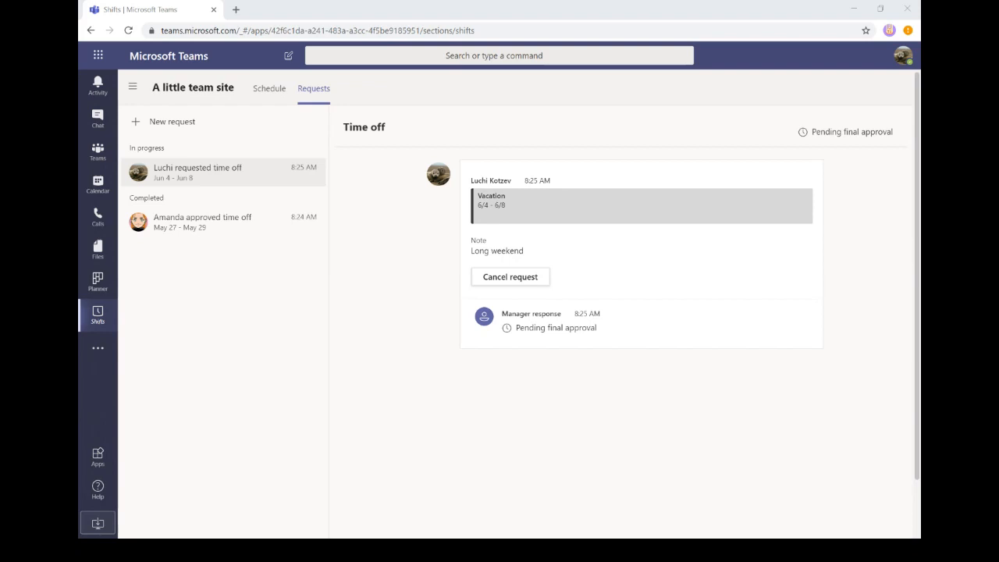
drag(79, 78, 589, 26)
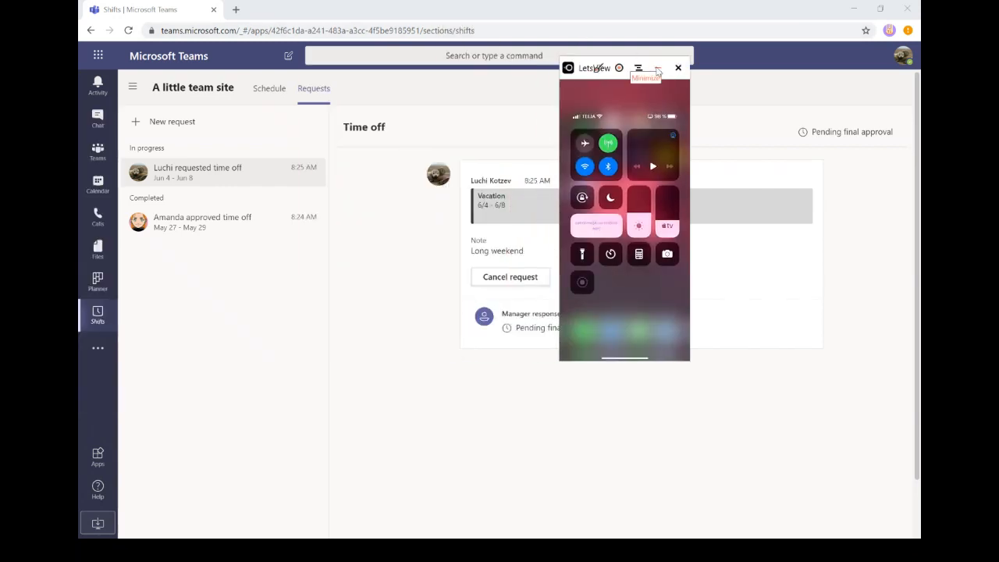
click(657, 69)
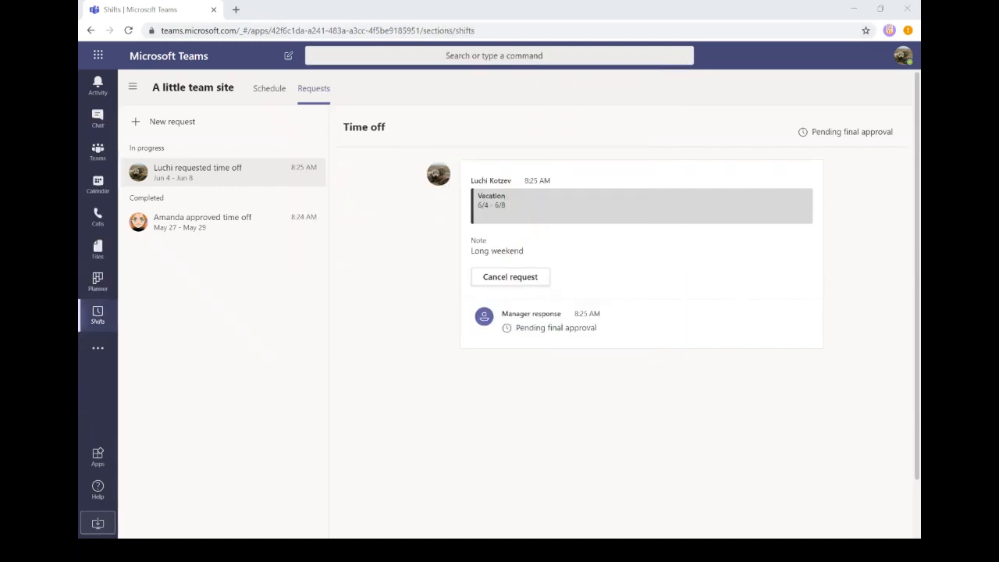
key(alt+Tab)
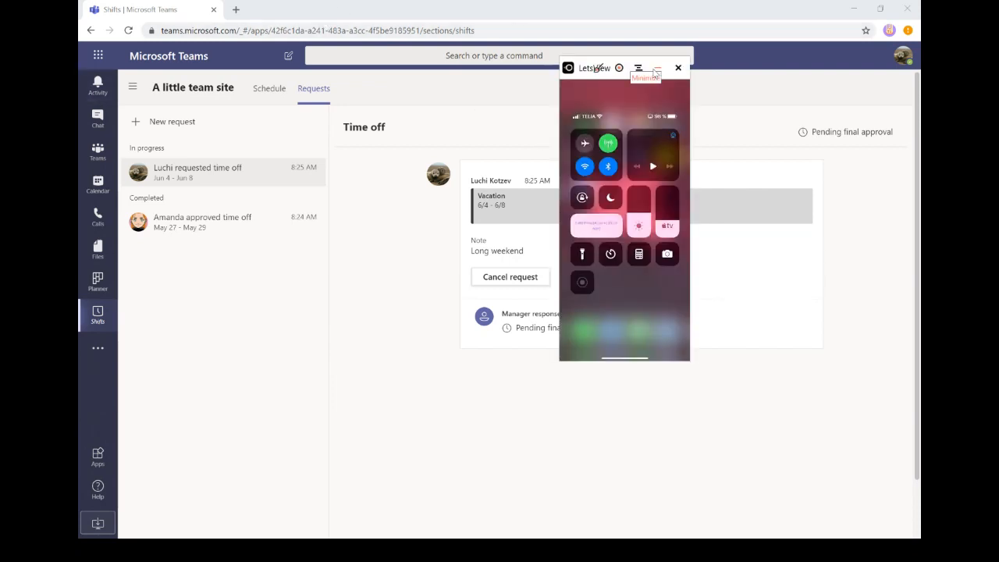
click(639, 68)
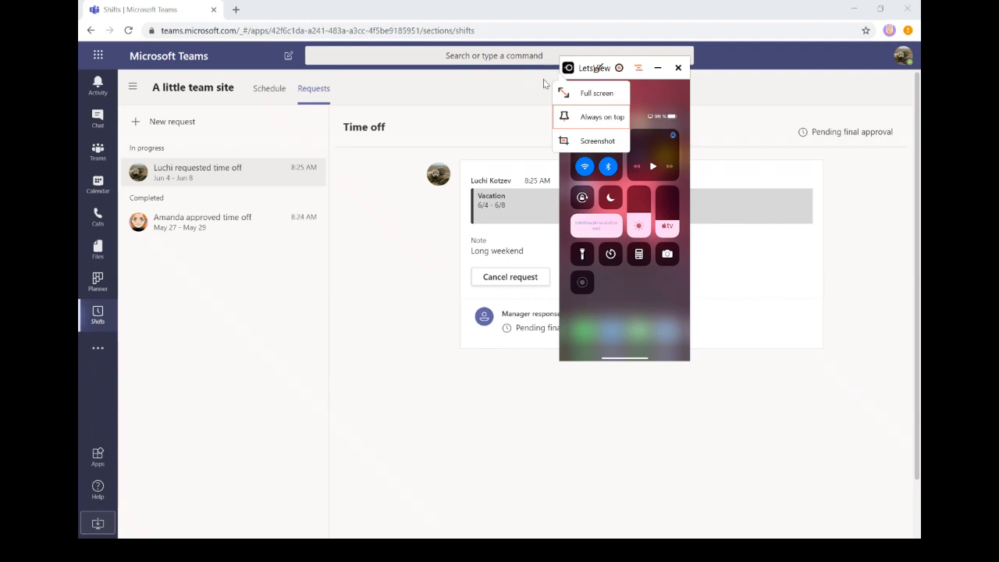
- Switch the LetsView phone mirror to full screen
click(592, 93)
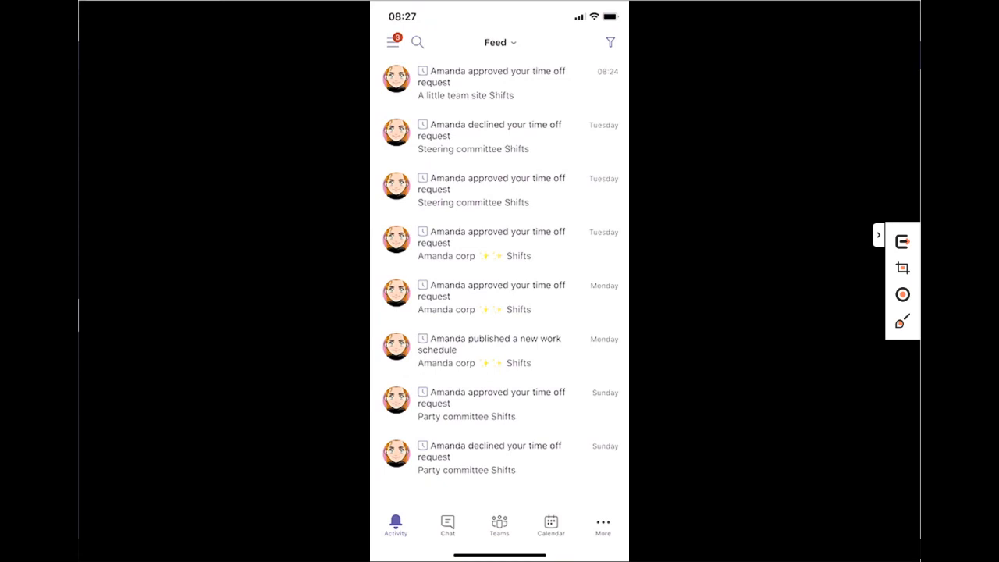
- On the mirrored phone, open Shifts and choose the A little team site schedule
click(603, 525)
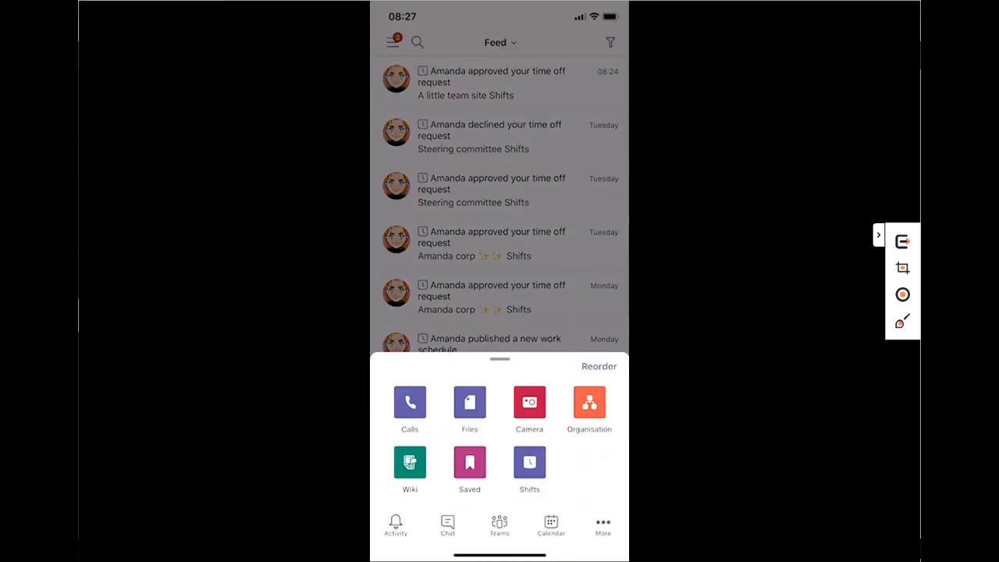
click(529, 462)
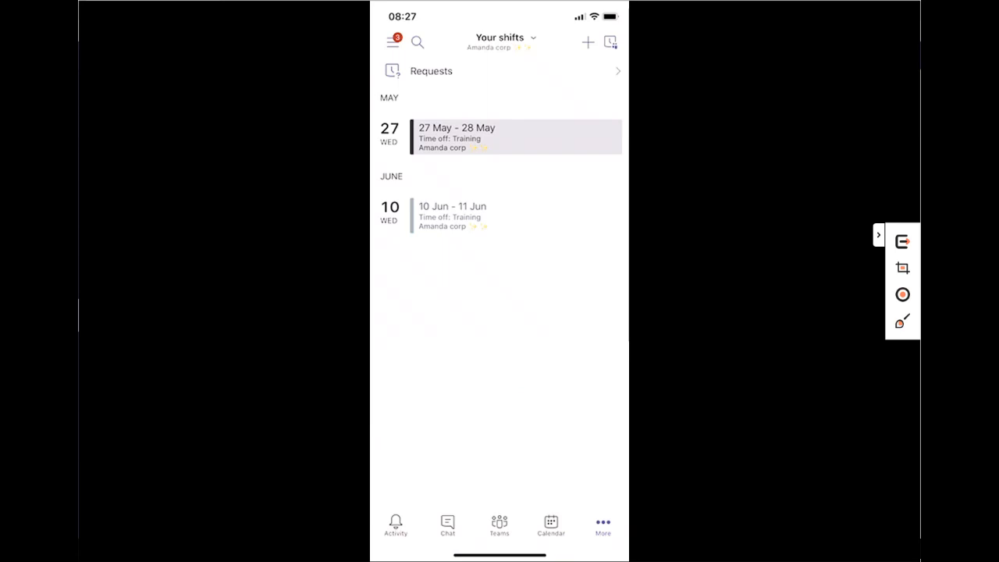
click(506, 39)
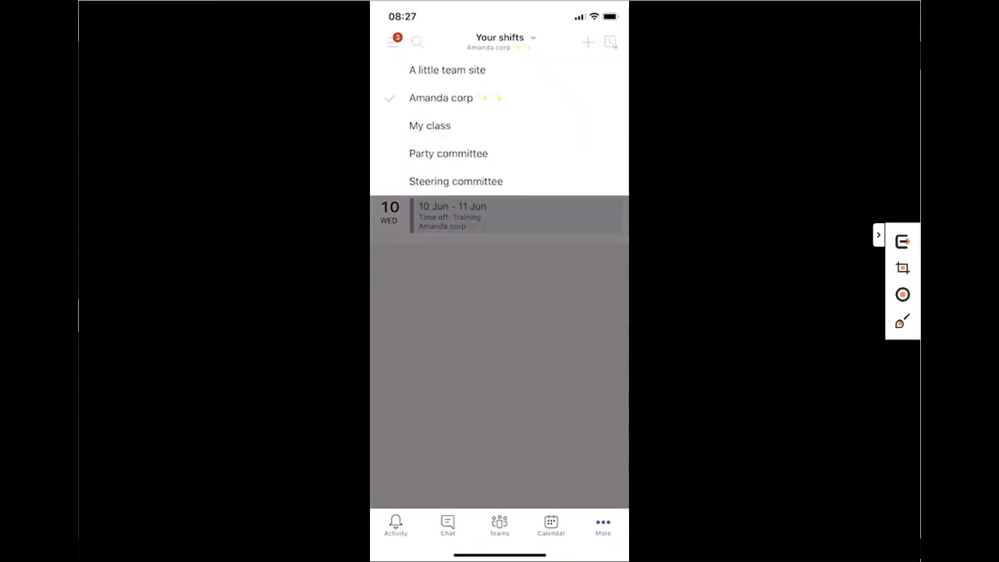
click(447, 70)
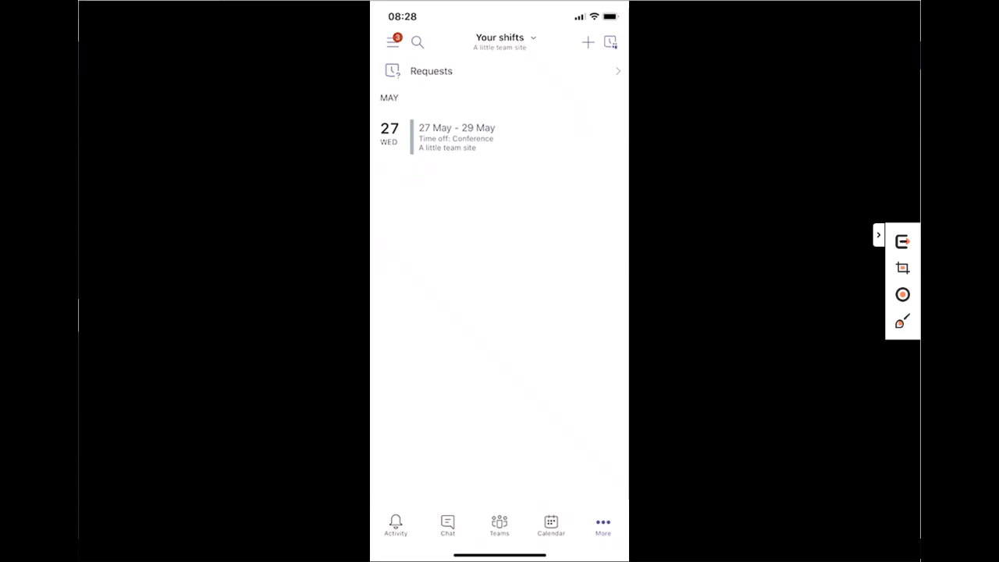
- Start a new time-off request of type Training dated 3 Jun 2020
click(588, 43)
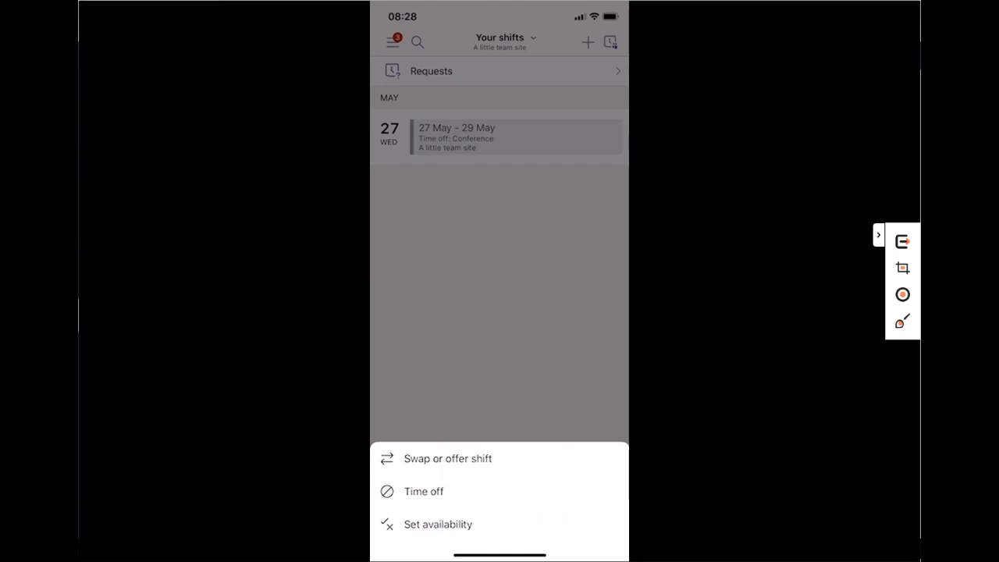
click(424, 491)
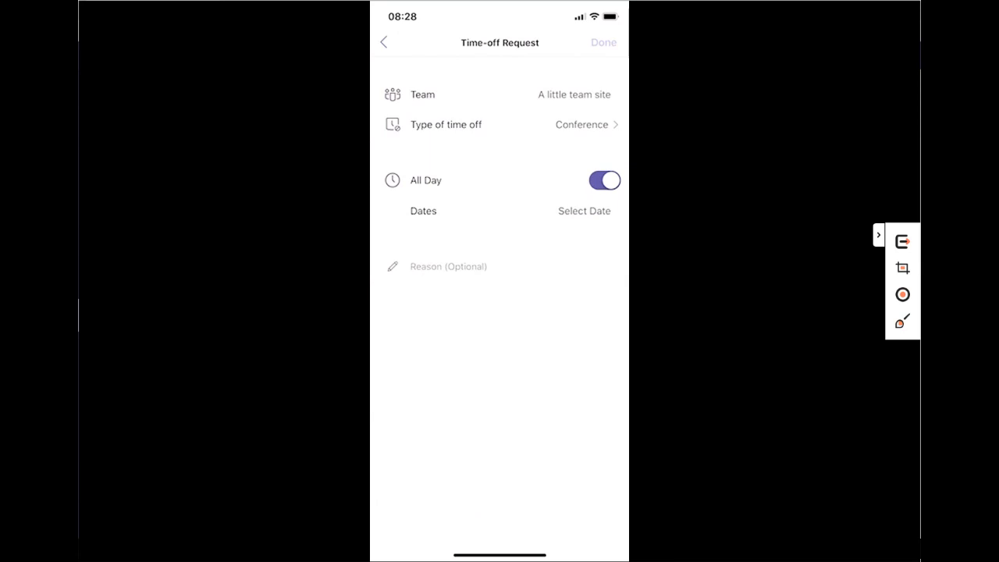
click(500, 124)
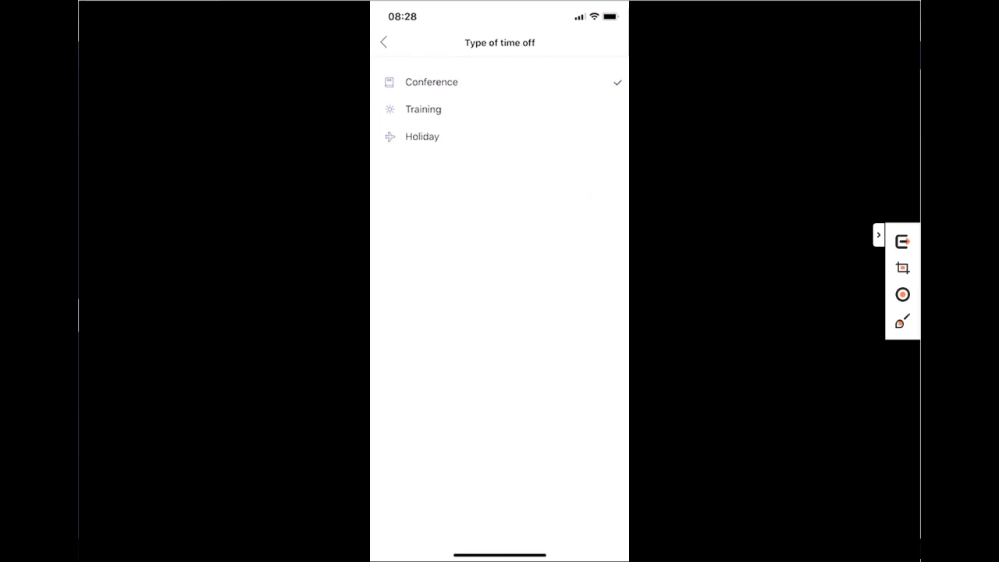
click(423, 109)
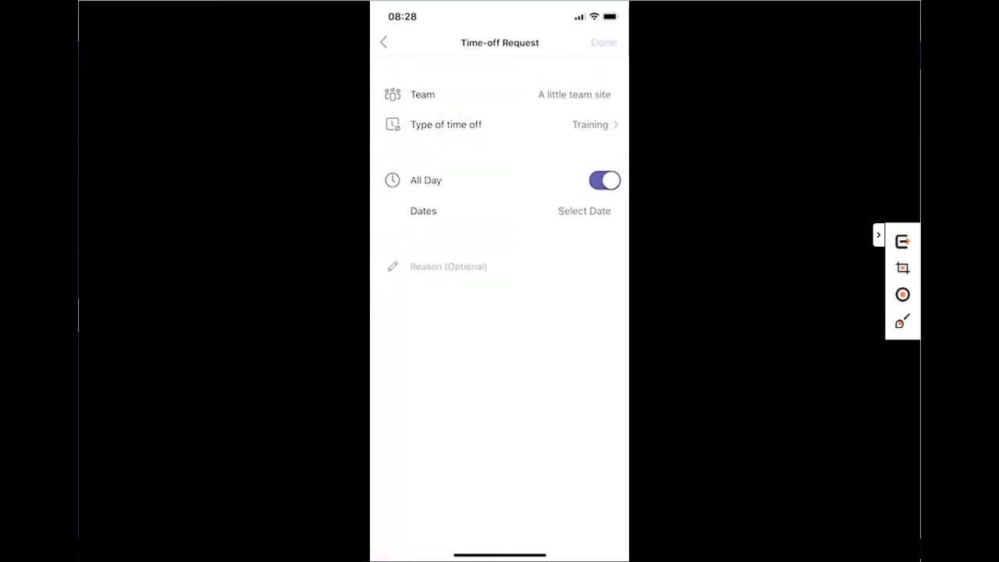
click(584, 211)
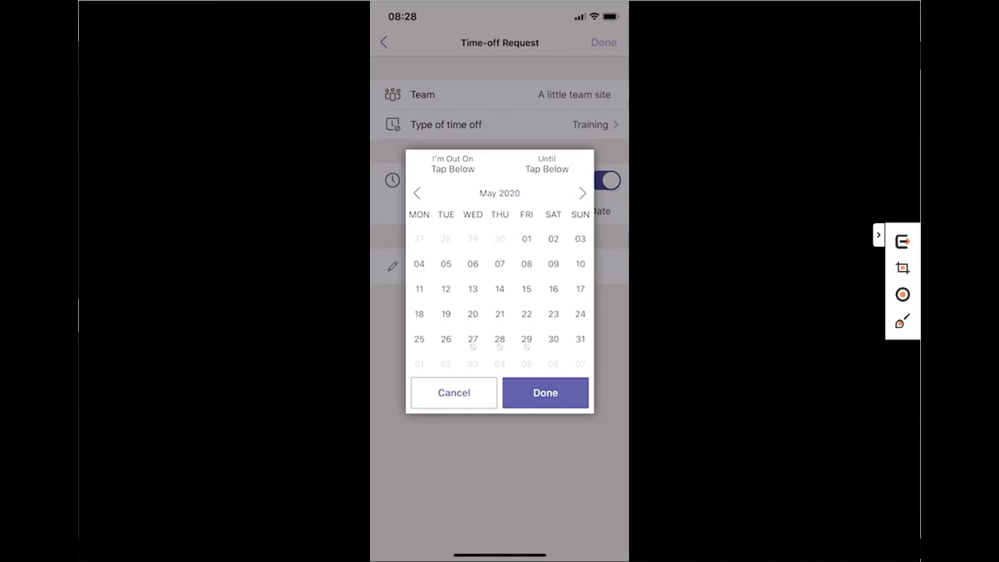
click(583, 193)
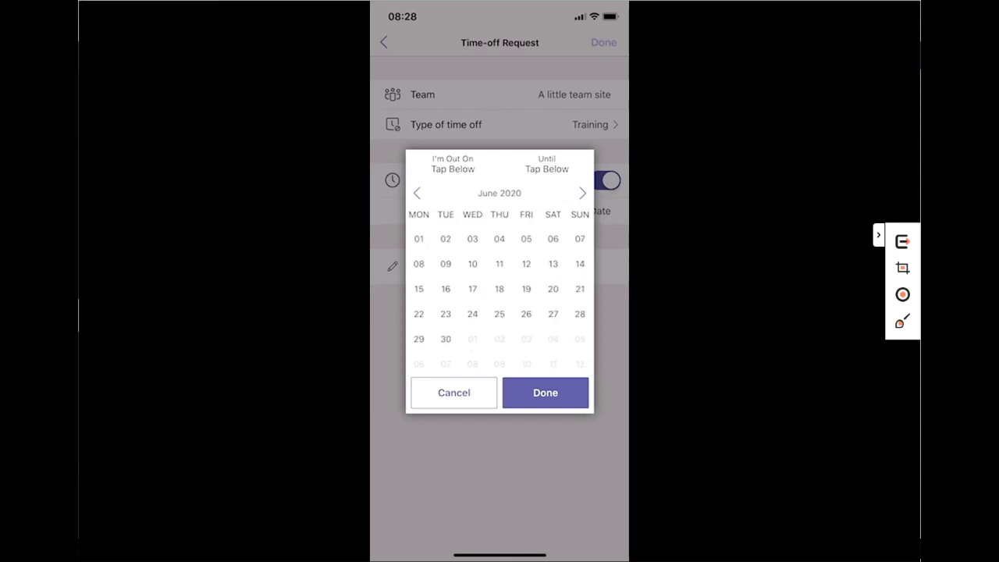
click(473, 239)
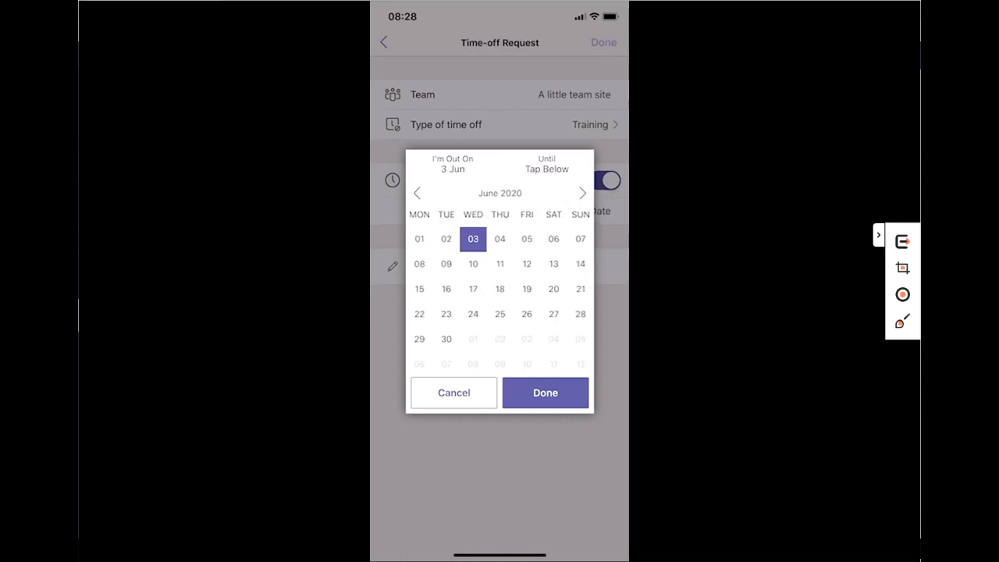
click(545, 393)
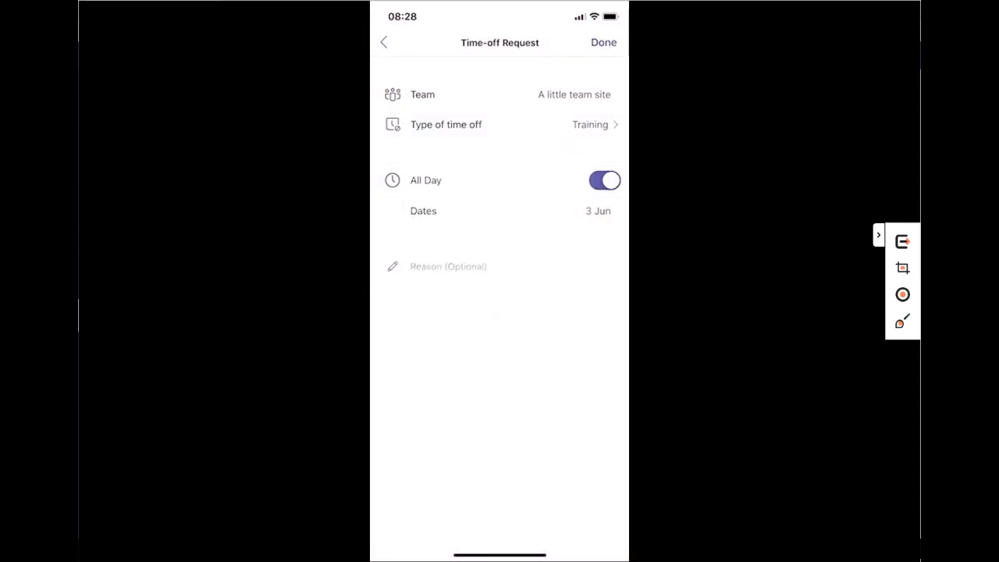
- Give the request the reason 'Writing exam', submit it, and return to Shifts
click(448, 266)
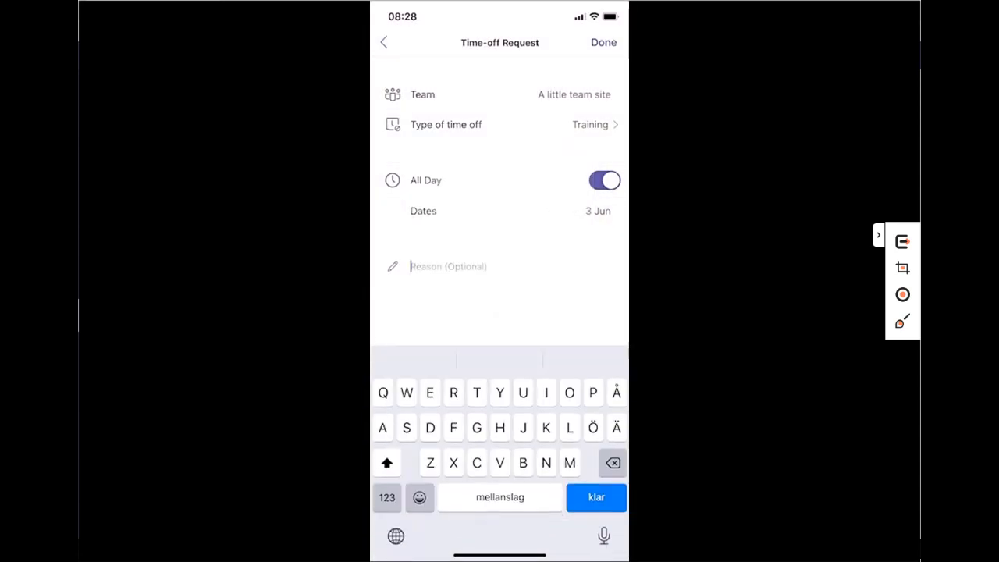
text(Weiron)
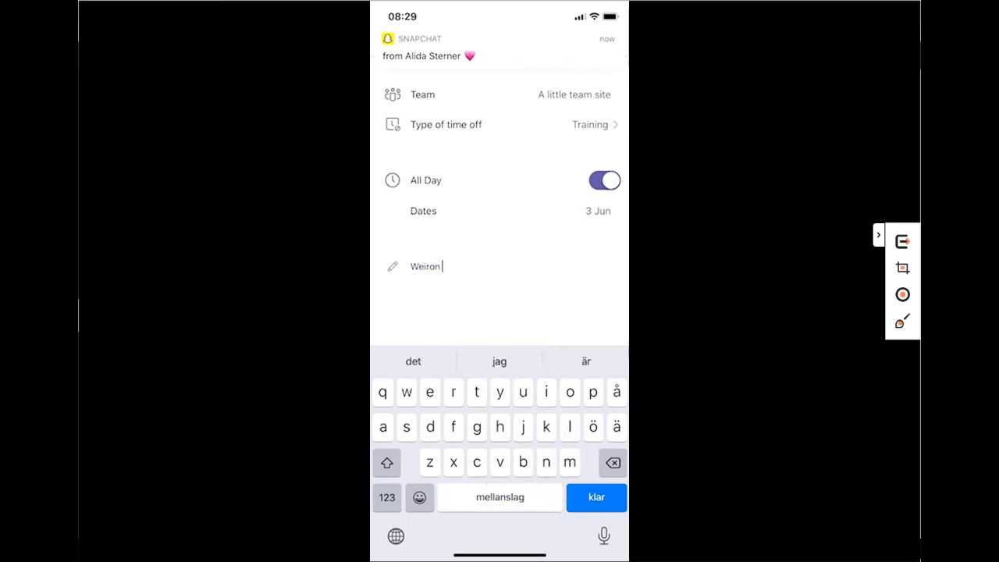
key(BackSpace)
key(BackSpace)
key(BackSpace)
key(BackSpace)
key(BackSpace)
text(ri)
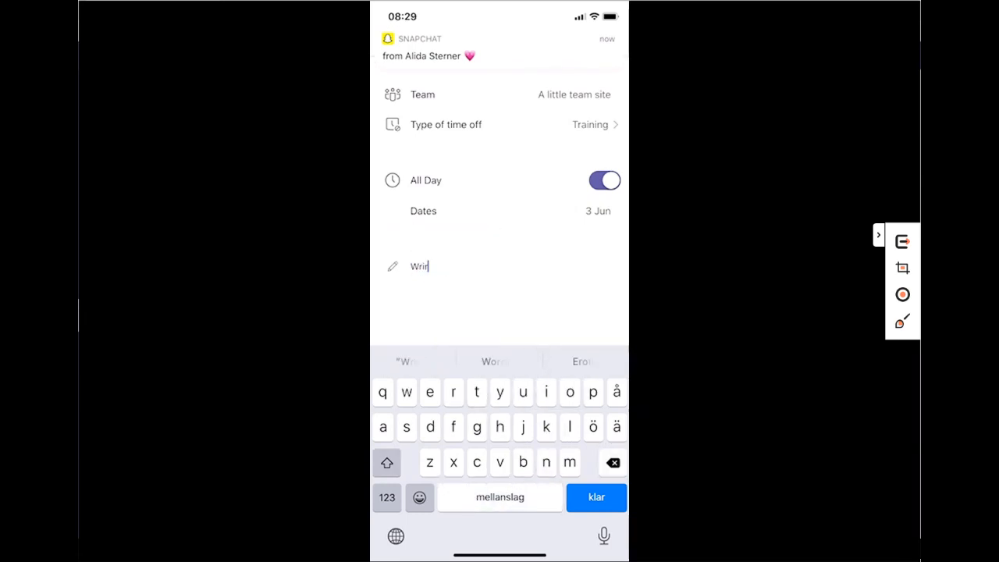
text(t)
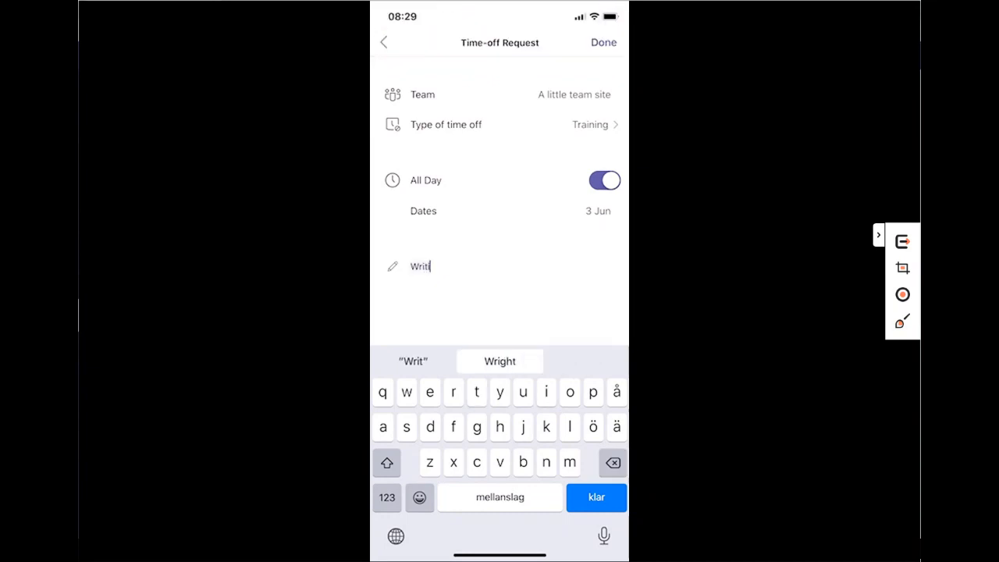
text(ing exam)
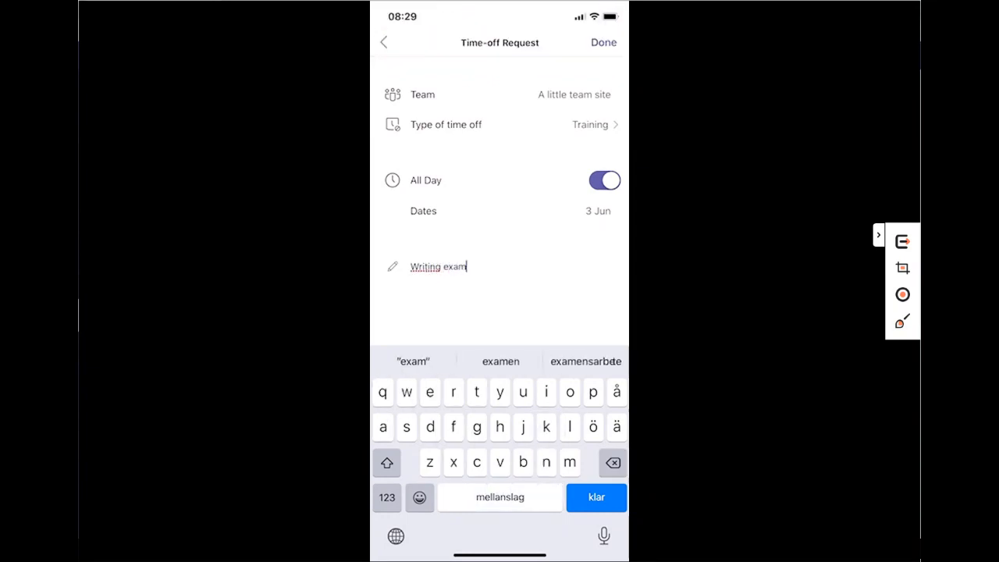
click(597, 497)
click(604, 43)
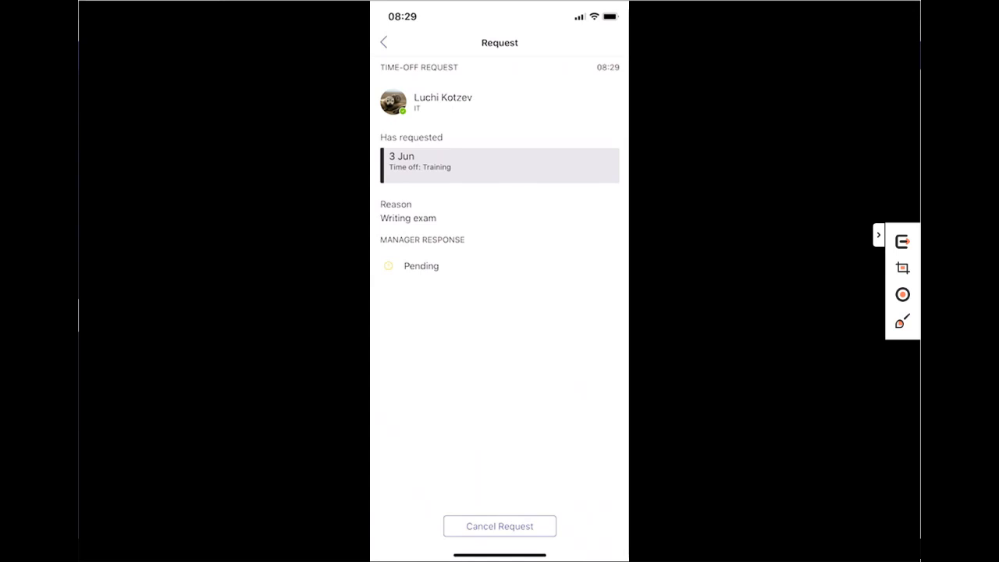
click(383, 42)
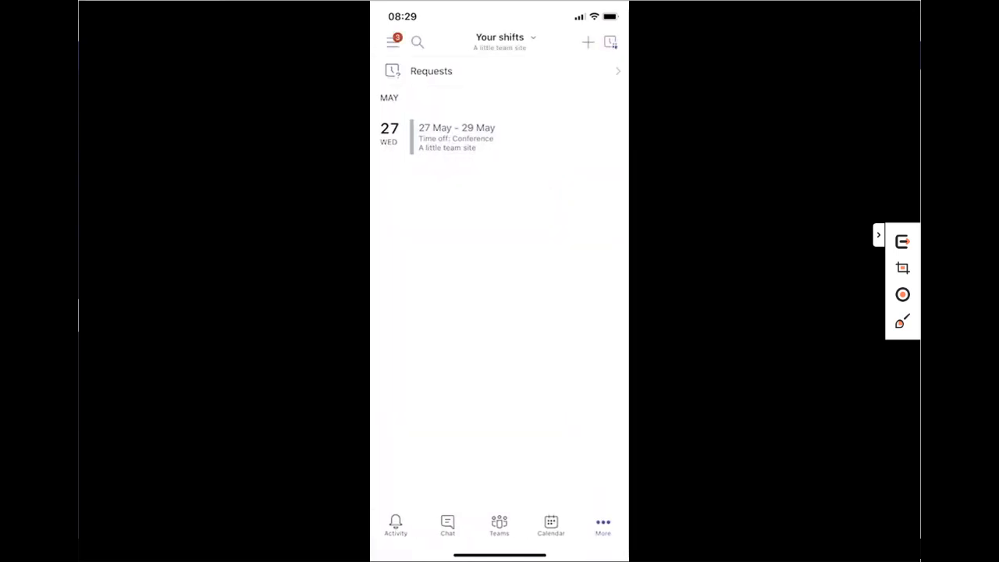
- Switch to the manager's account from the Accounts and Orgs list
click(393, 43)
scroll(482, 352, down, 5)
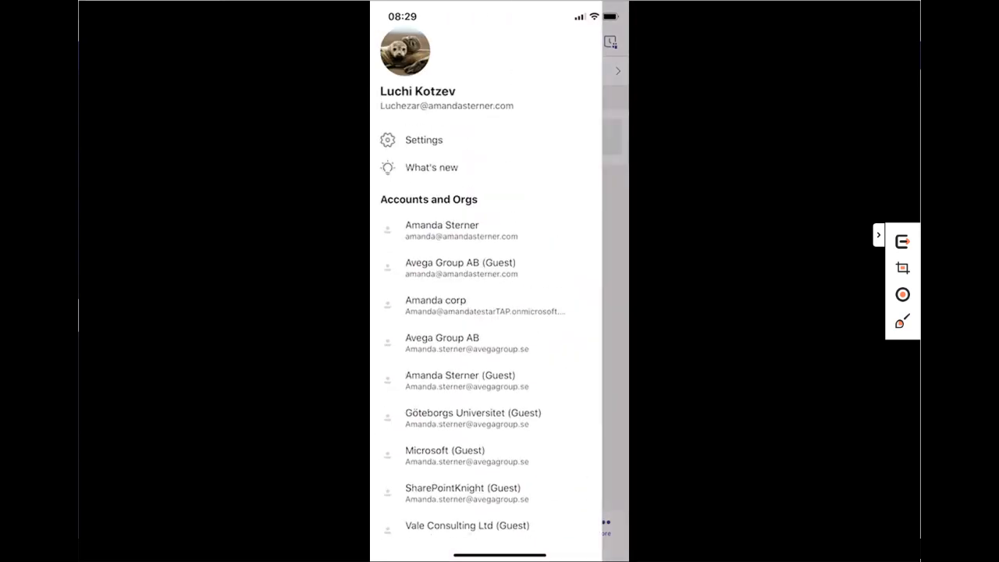
click(461, 230)
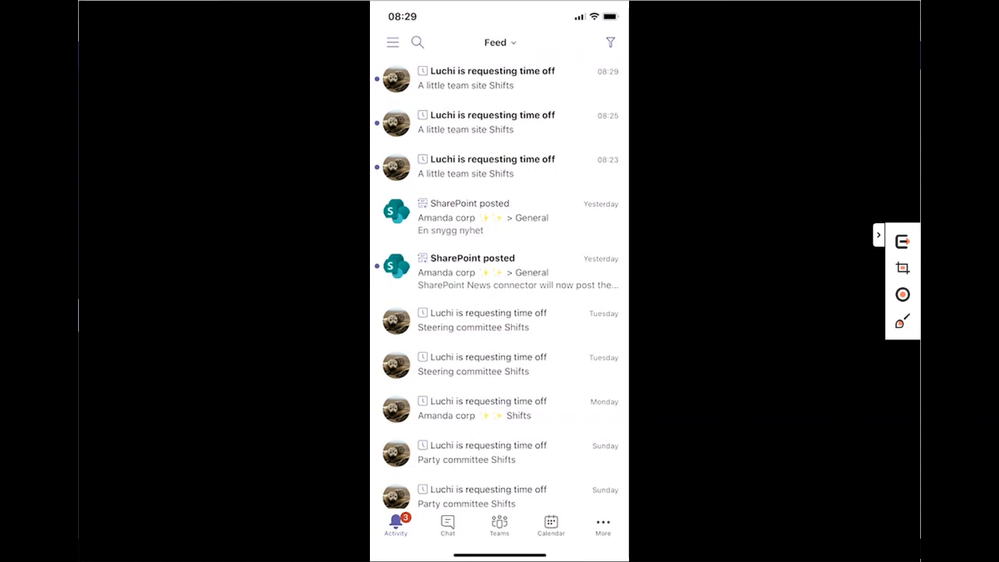
- Approve the newest 3 Jun Training request with the note 'Go you!' and return to the feed
click(499, 78)
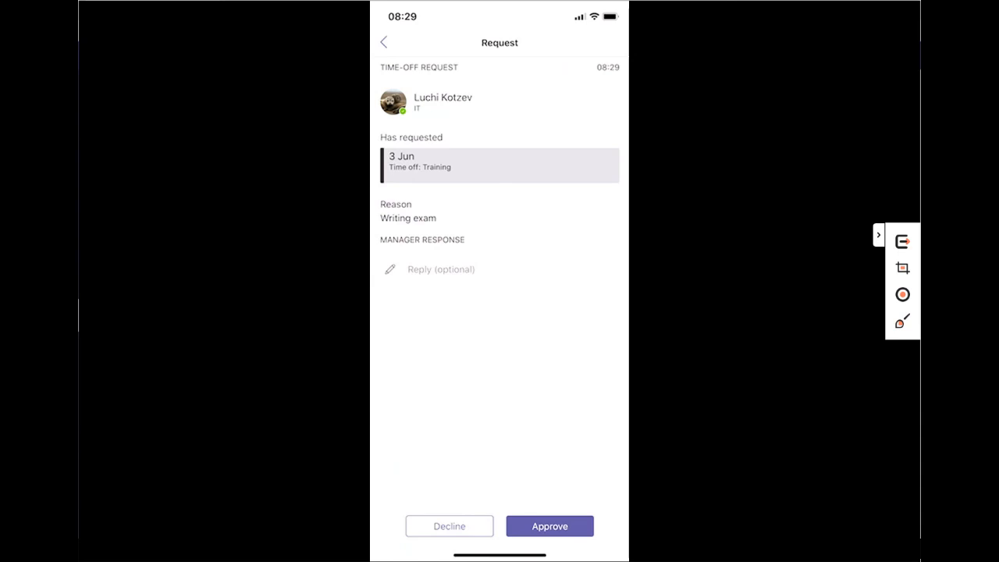
click(441, 269)
text(Go yo)
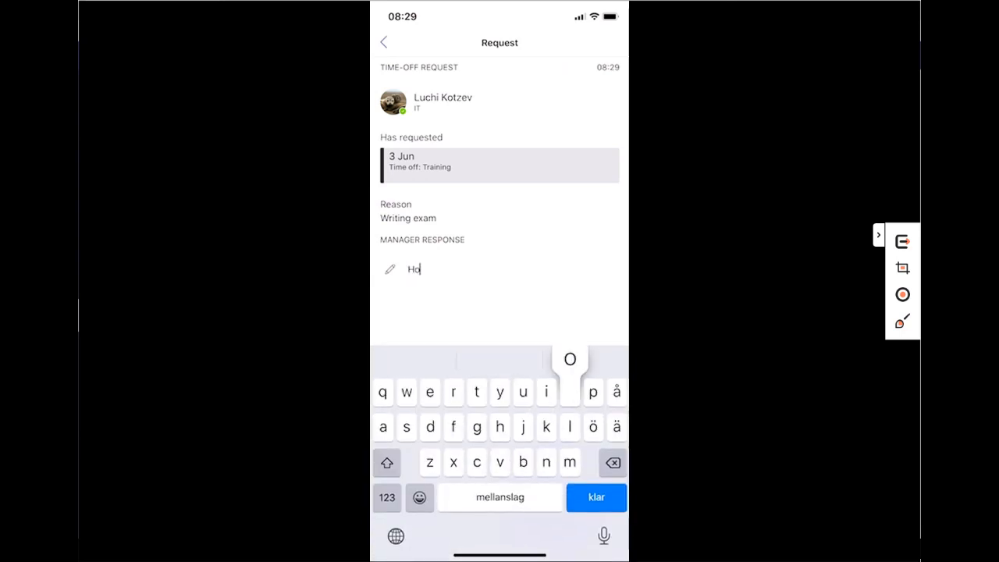
text(u!)
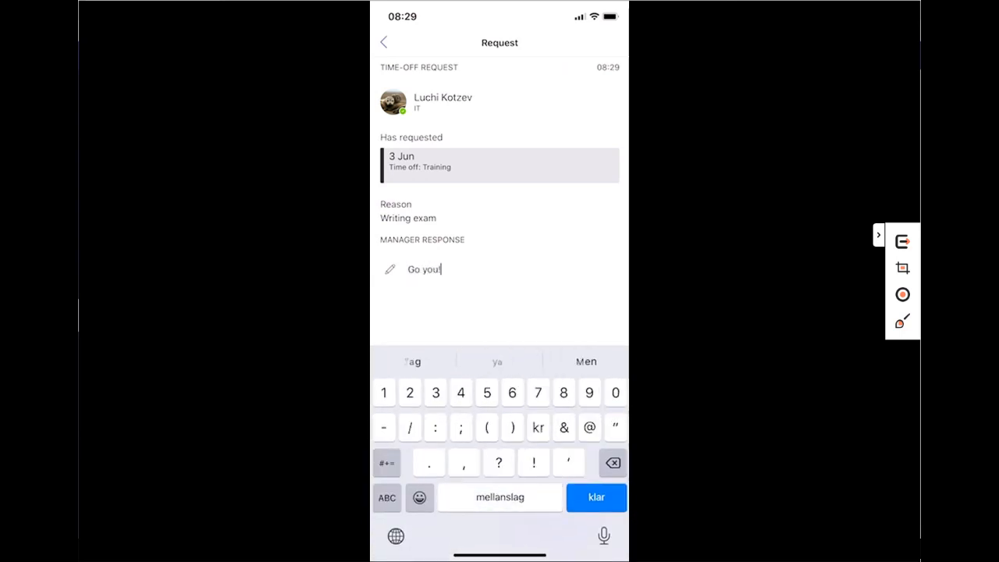
key(Return)
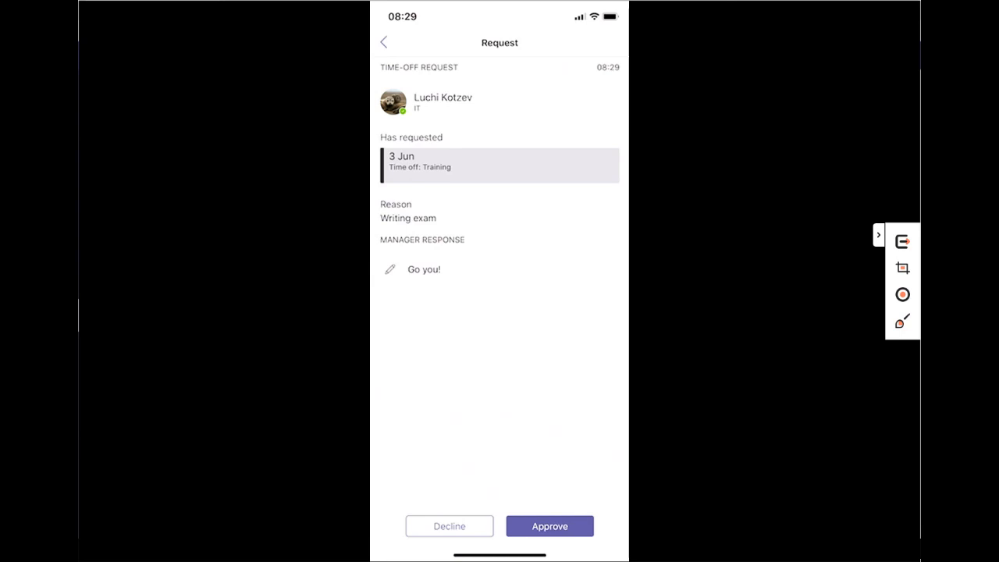
click(551, 526)
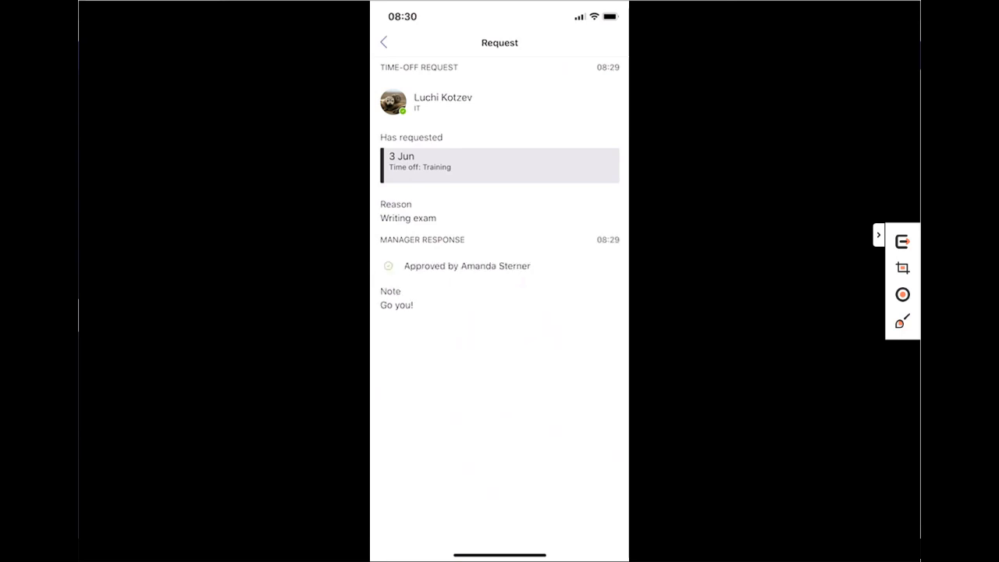
click(384, 43)
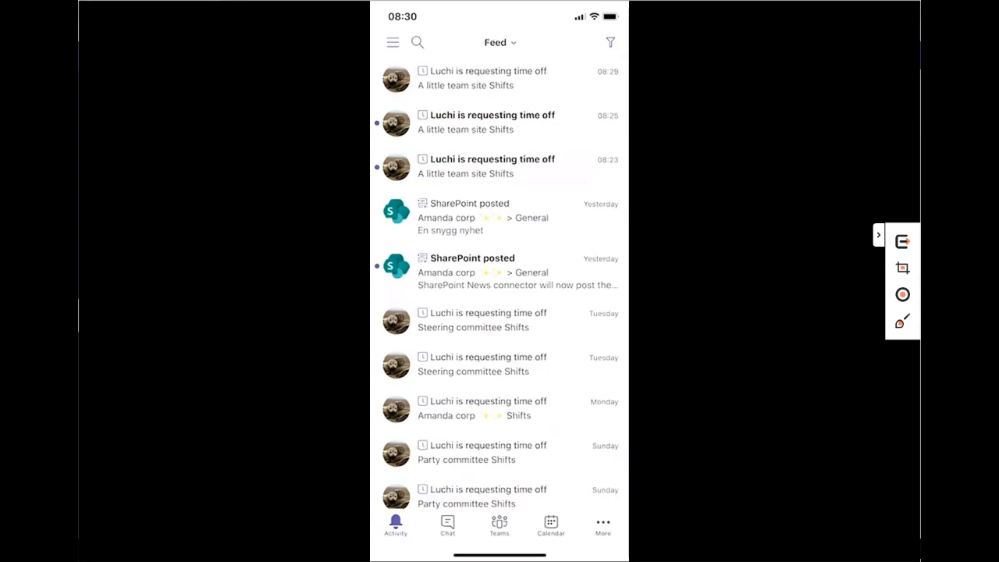
- Decline the 08:25 request for 4–8 Jun Holiday, replying 'Sorry no', then return to Activity
click(492, 122)
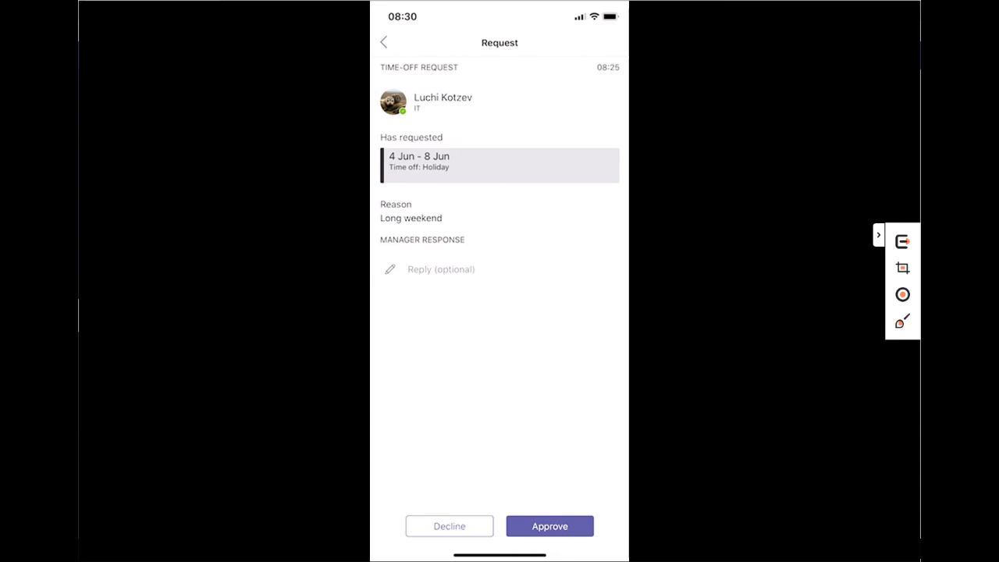
click(441, 269)
text(Sorry )
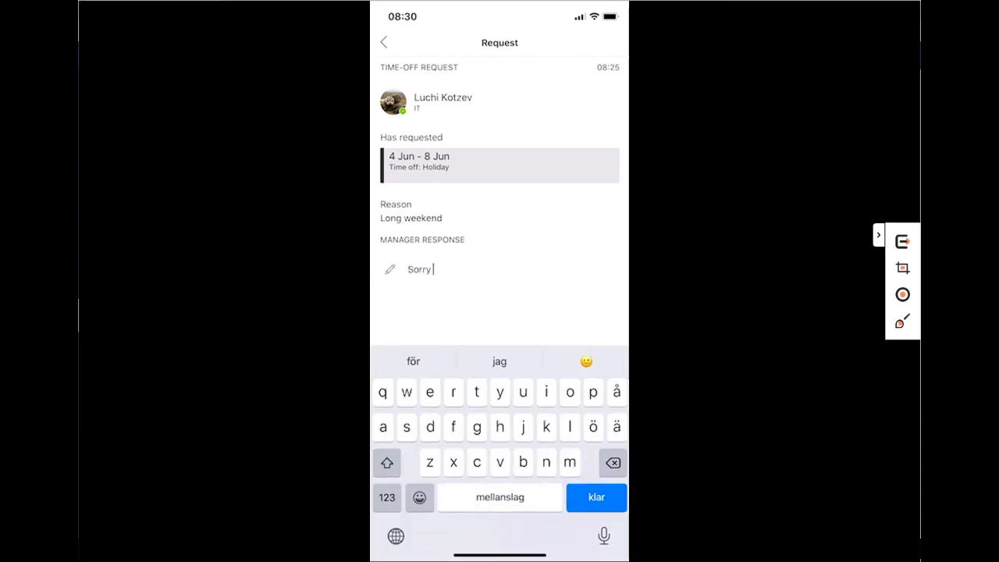
text(no)
click(597, 498)
click(450, 526)
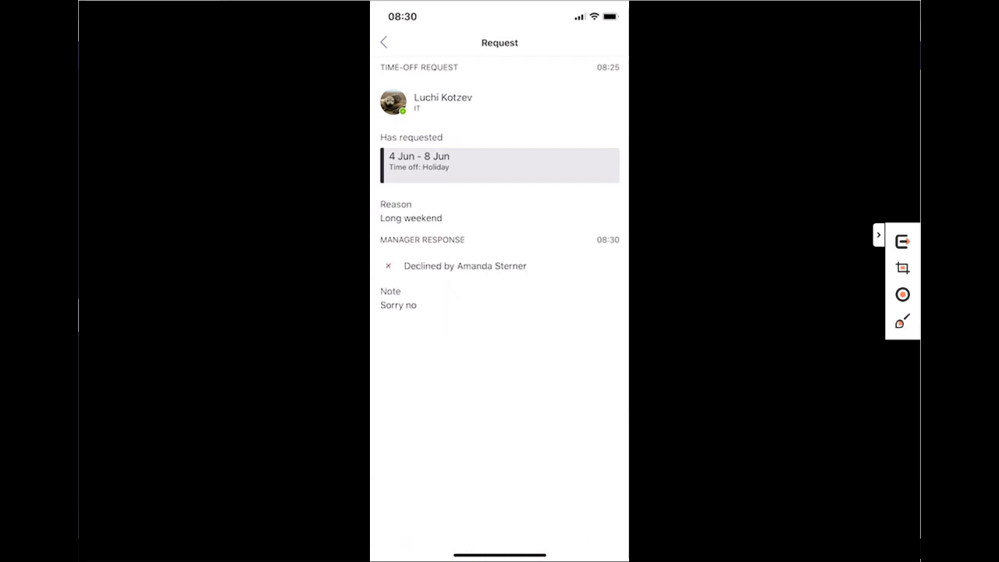
click(383, 42)
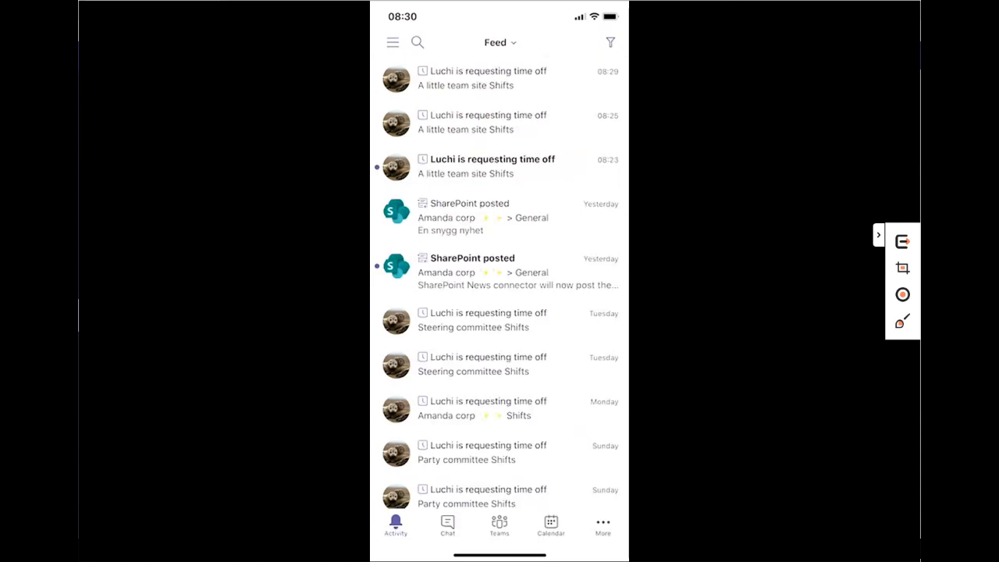
- Switch to the employee's account and show its Activity feed of time-off notifications
click(393, 42)
scroll(484, 312, down, 5)
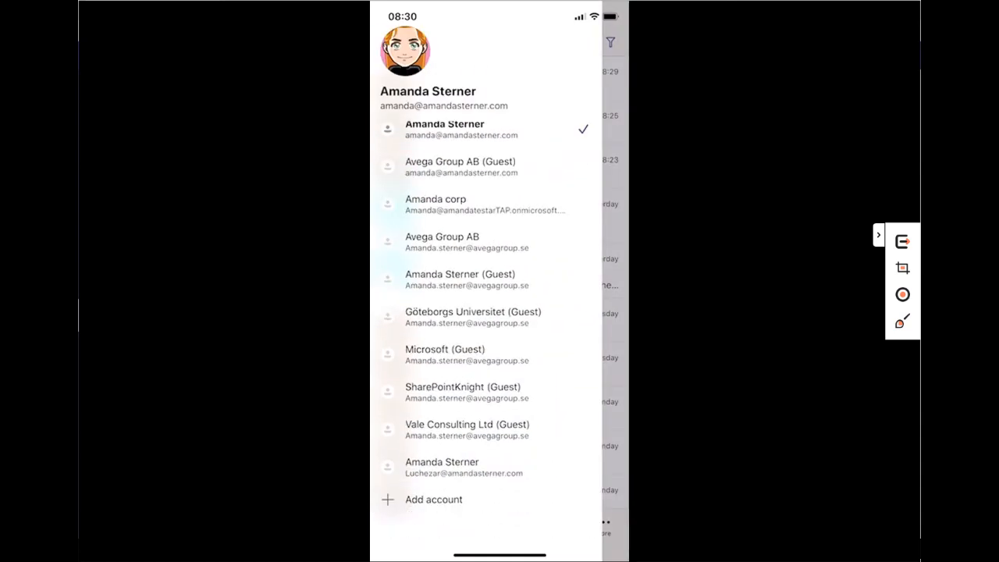
click(484, 214)
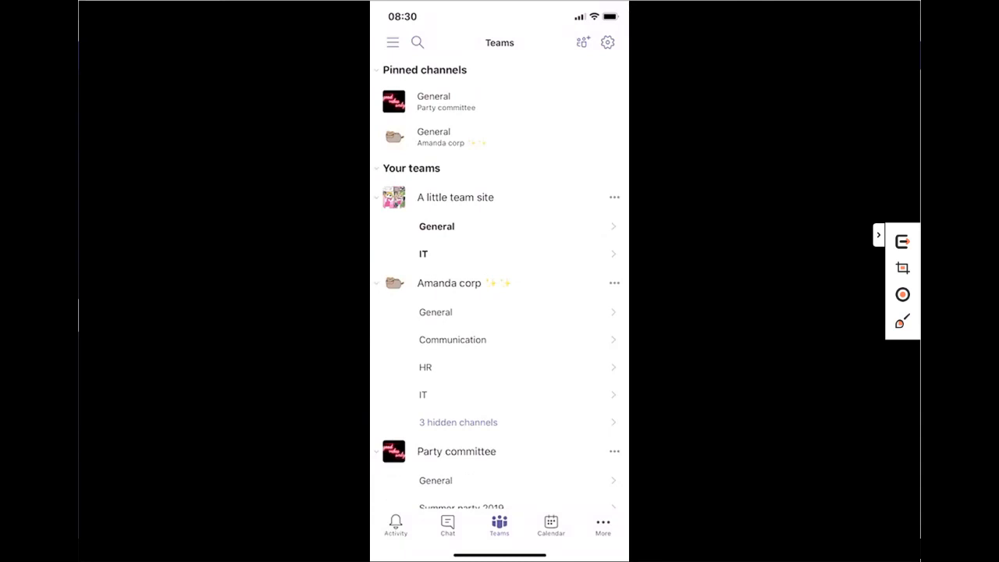
scroll(499, 286, up, 3)
click(396, 525)
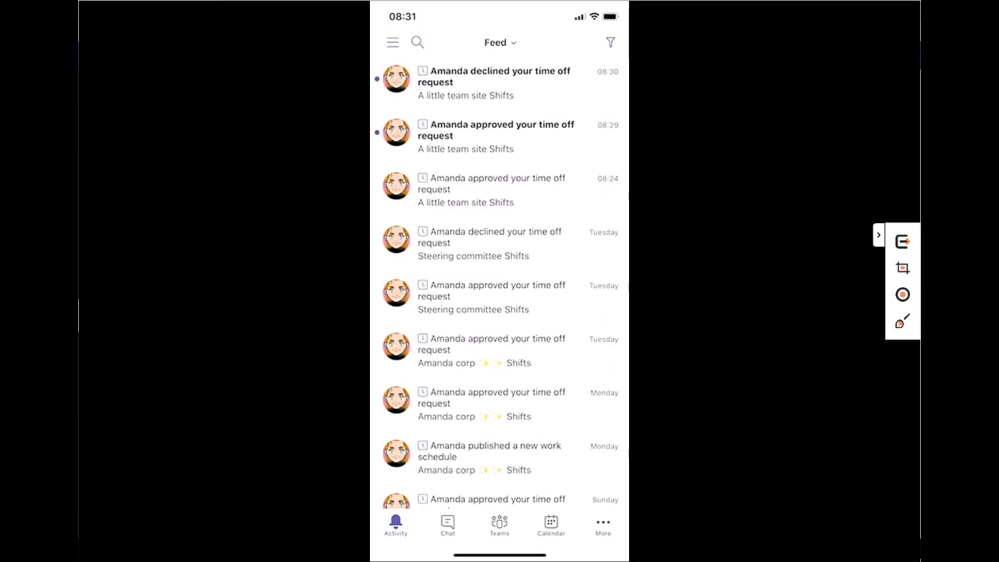
- Open the top 'declined your time off request' notification from A little team site Shifts
click(500, 83)
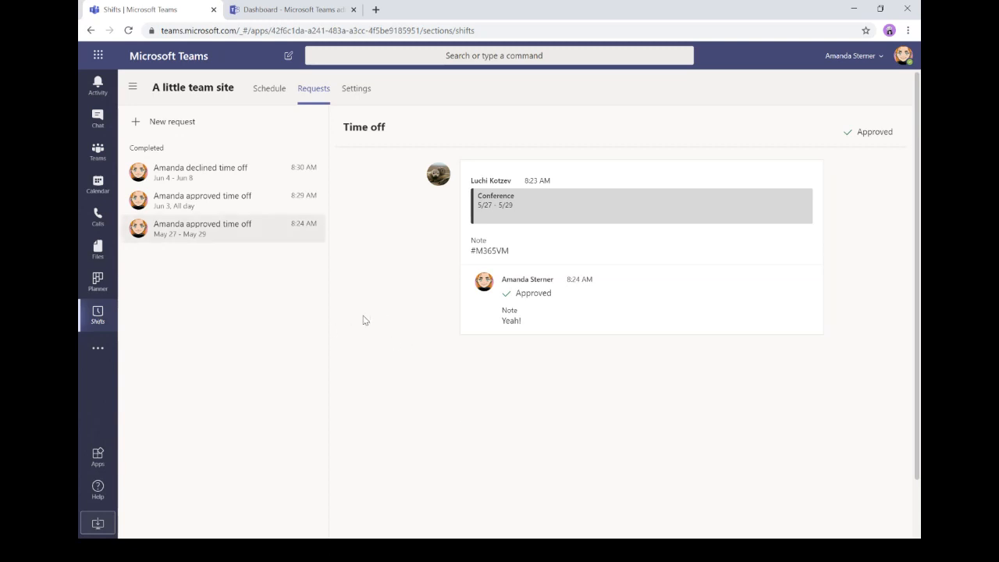
- In the admin center, go to Teams apps > Setup policies to list the Global and FirstLineWorker policies
click(271, 15)
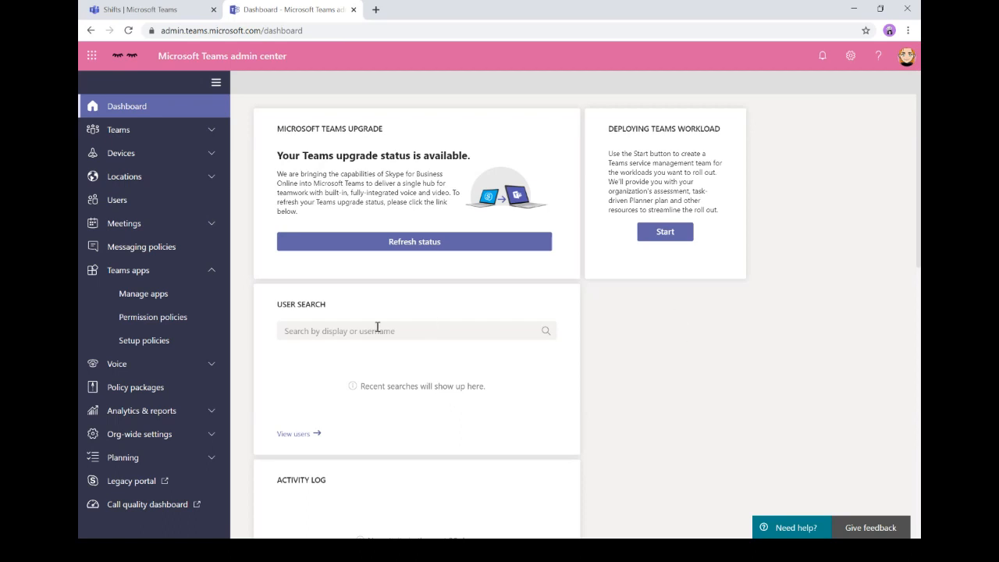
click(211, 275)
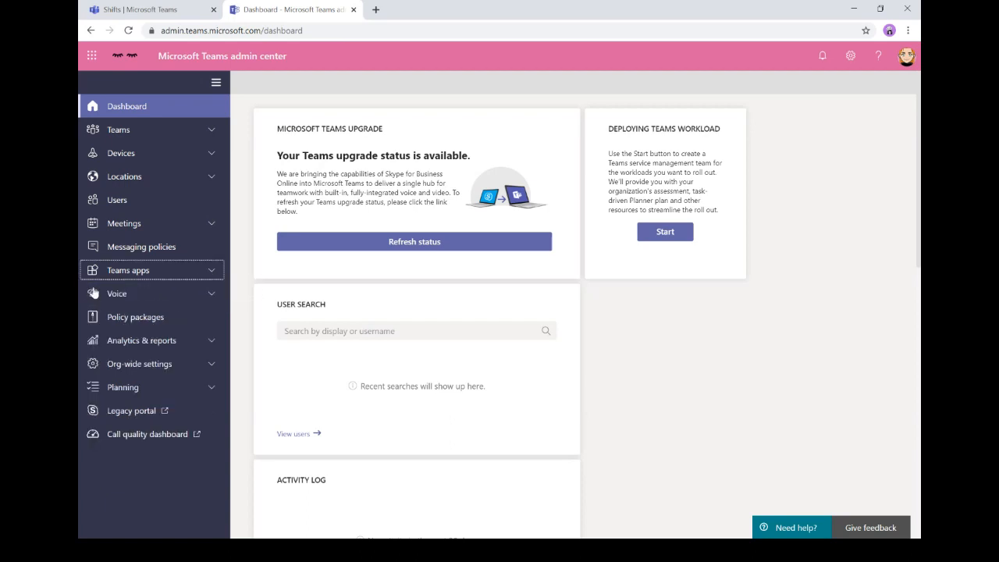
click(118, 274)
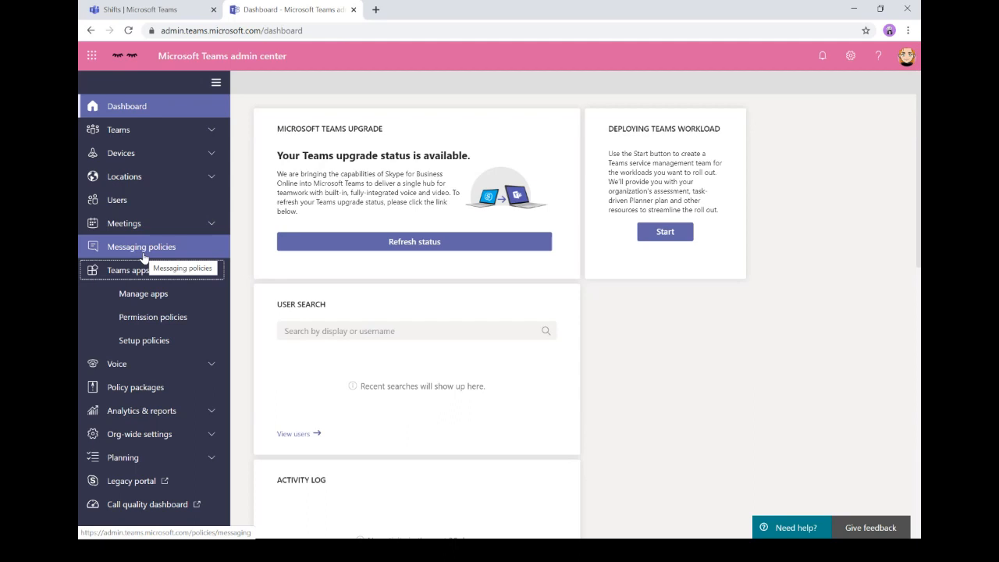
click(145, 342)
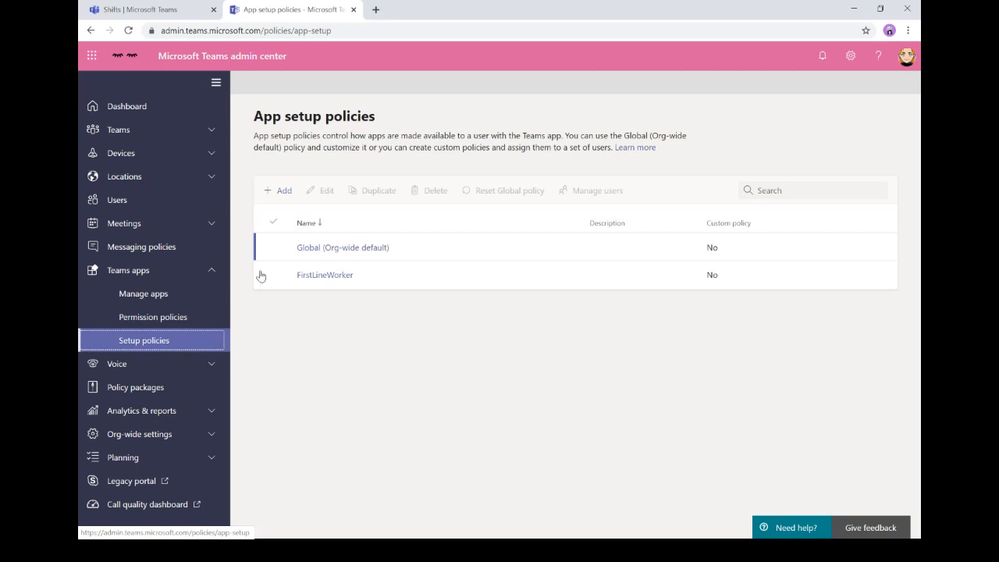
click(337, 276)
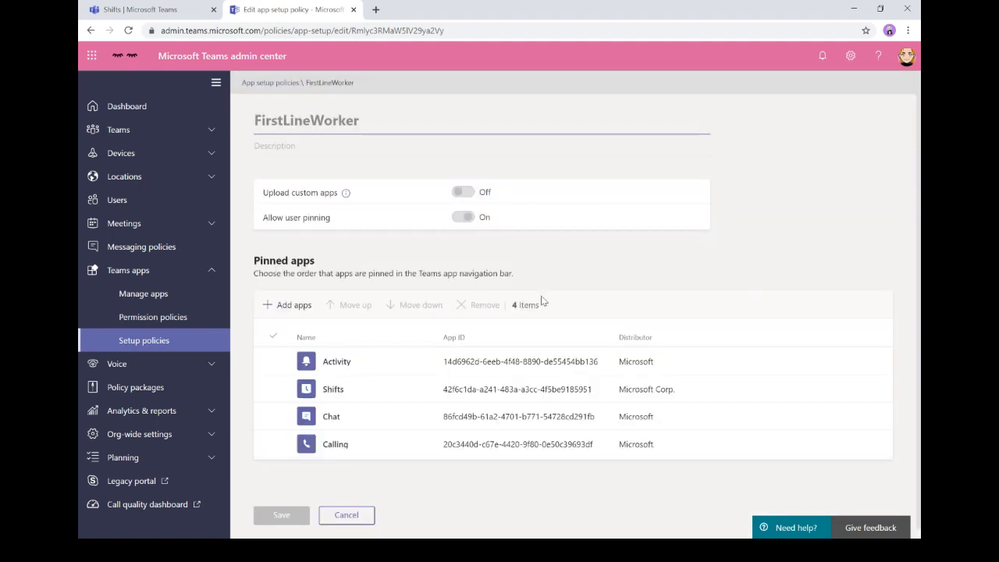
scroll(527, 491, down, 1)
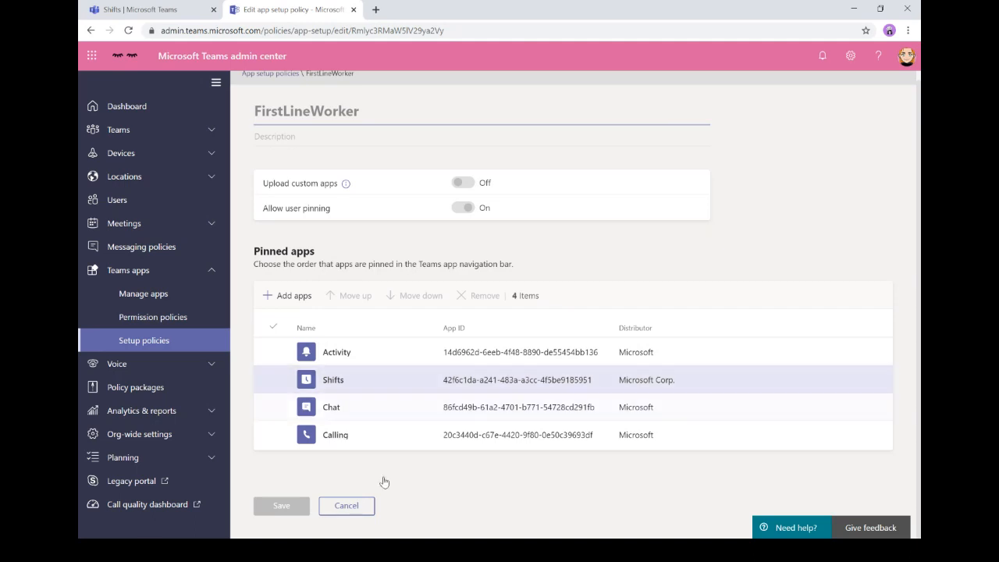
click(344, 505)
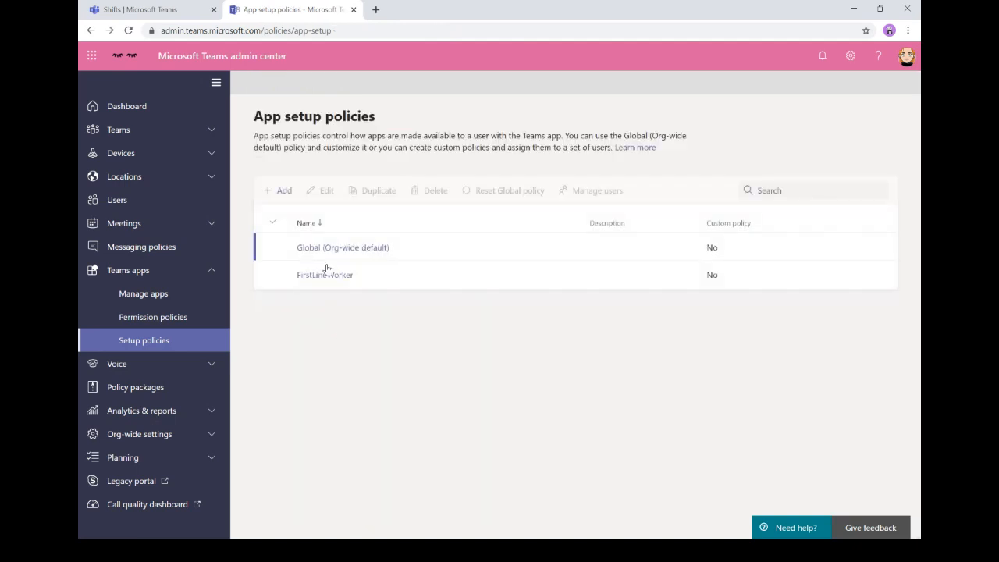
- Add Shifts to the pinned apps of the Global (Org-wide default) policy
click(310, 248)
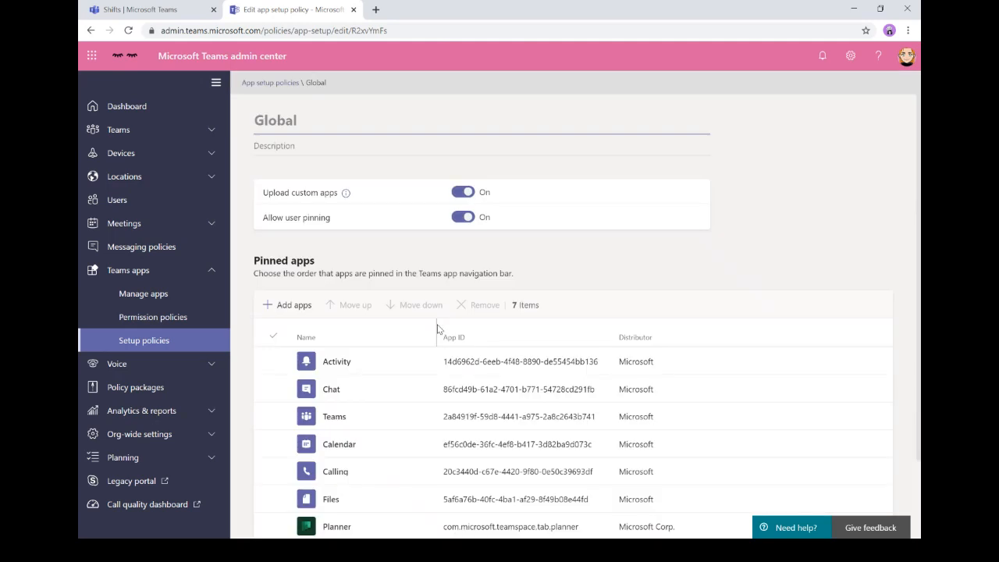
scroll(425, 337, down, 1)
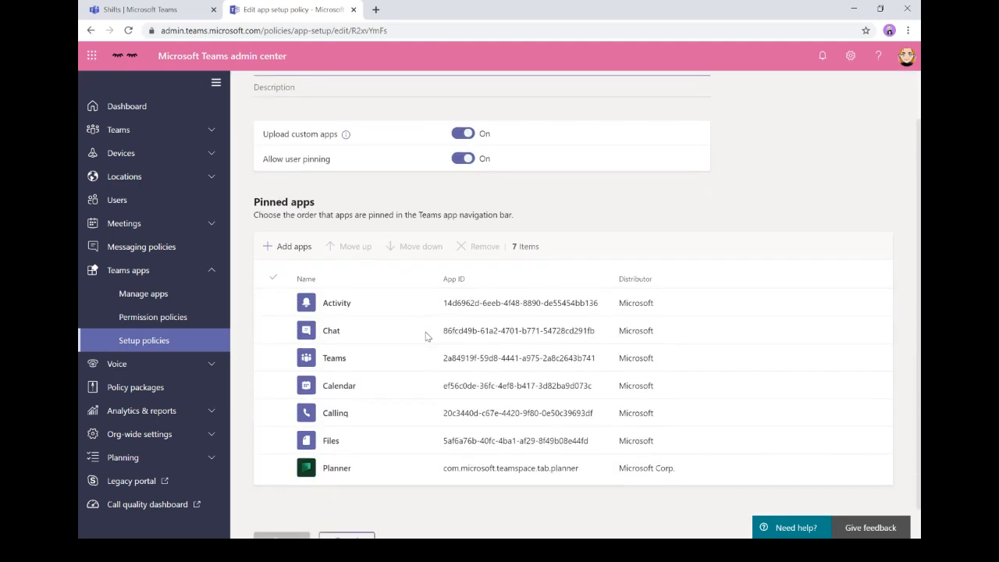
click(286, 251)
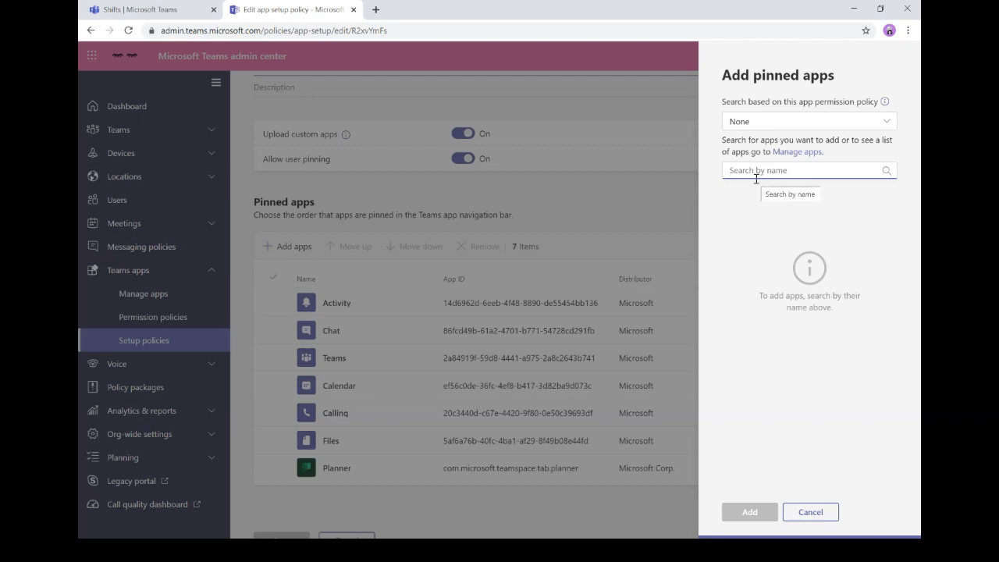
text(shift)
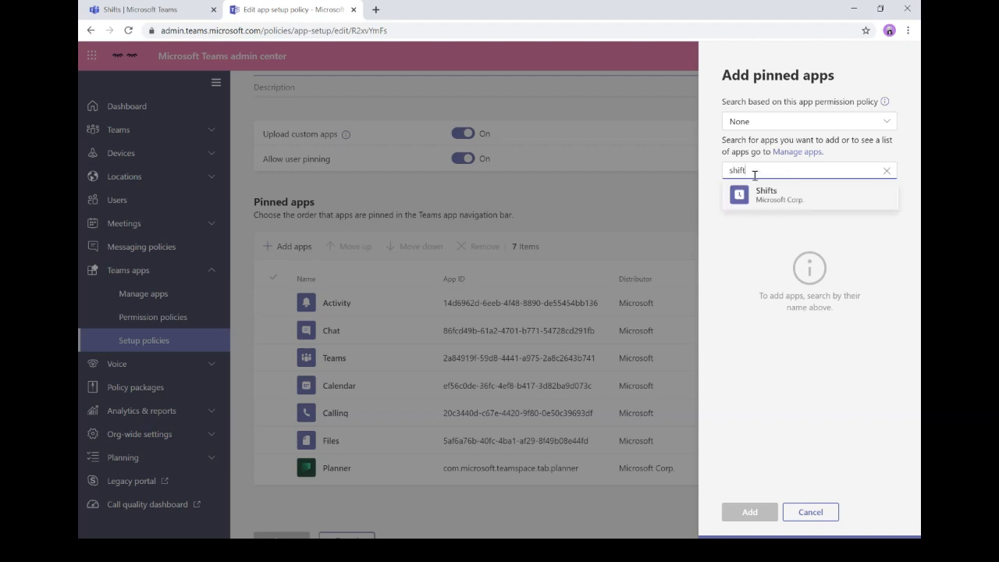
mouse_move(754, 196)
click(872, 198)
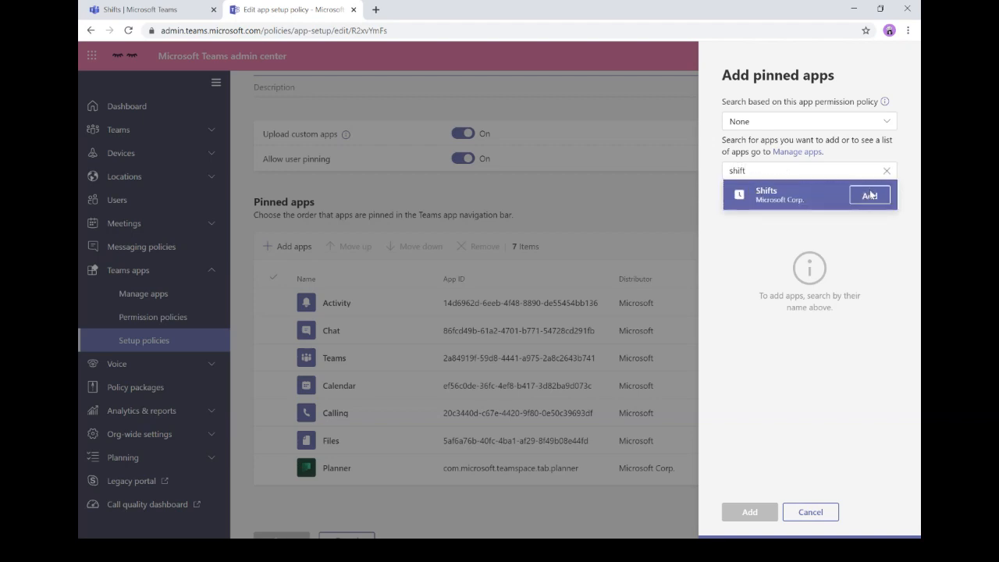
click(739, 514)
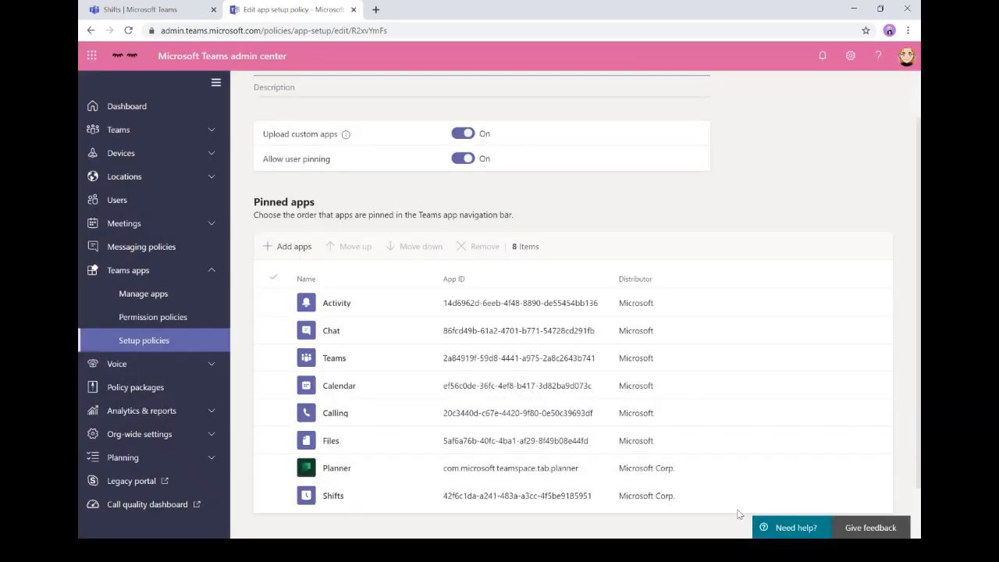
- Save the Global policy and return to the Teams Shifts page
scroll(582, 375, down, 1)
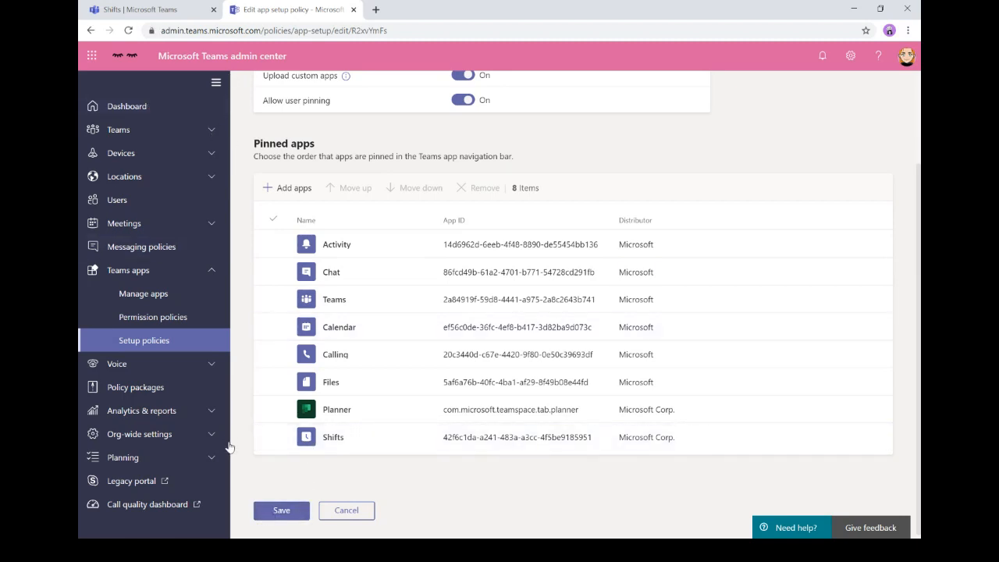
click(279, 510)
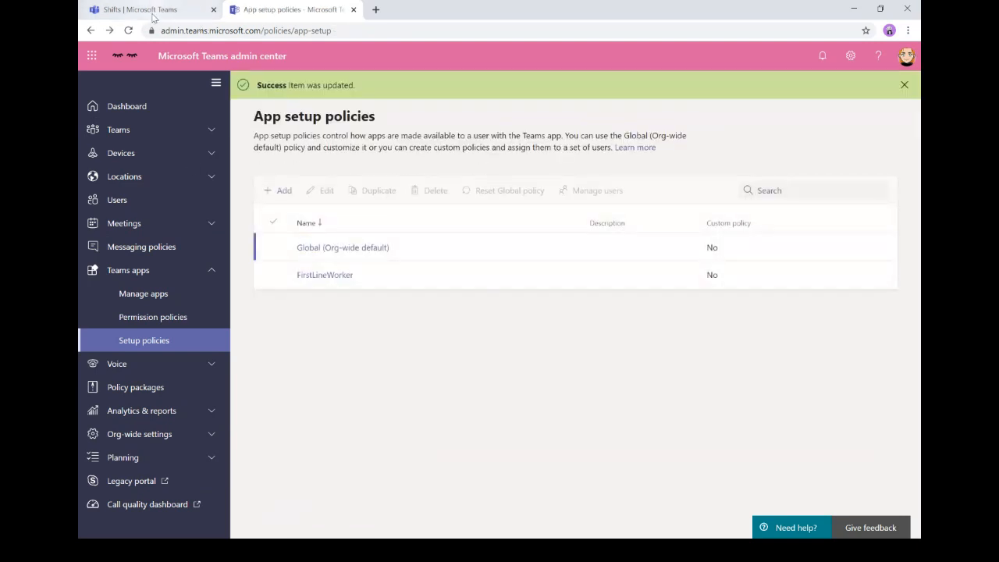
click(152, 11)
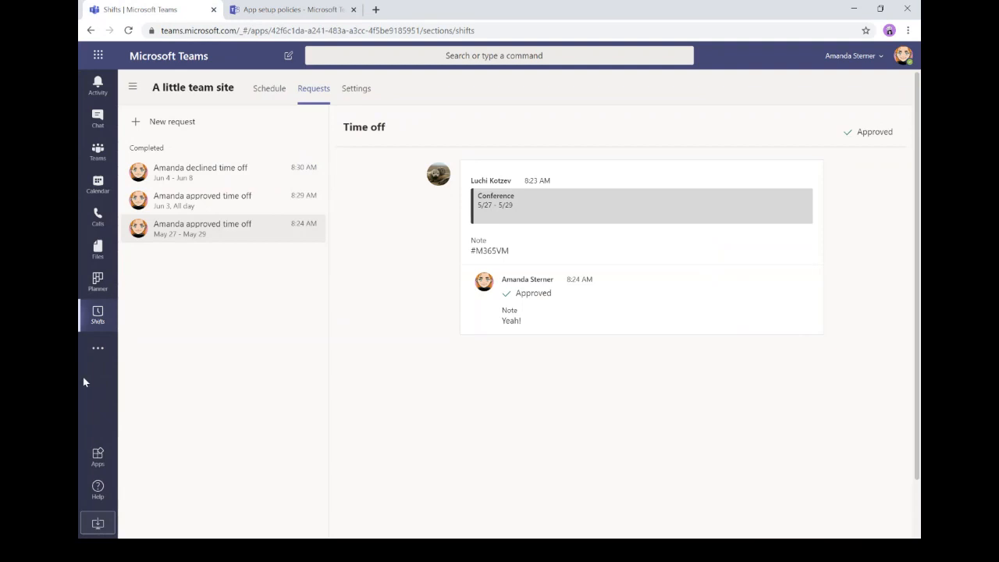